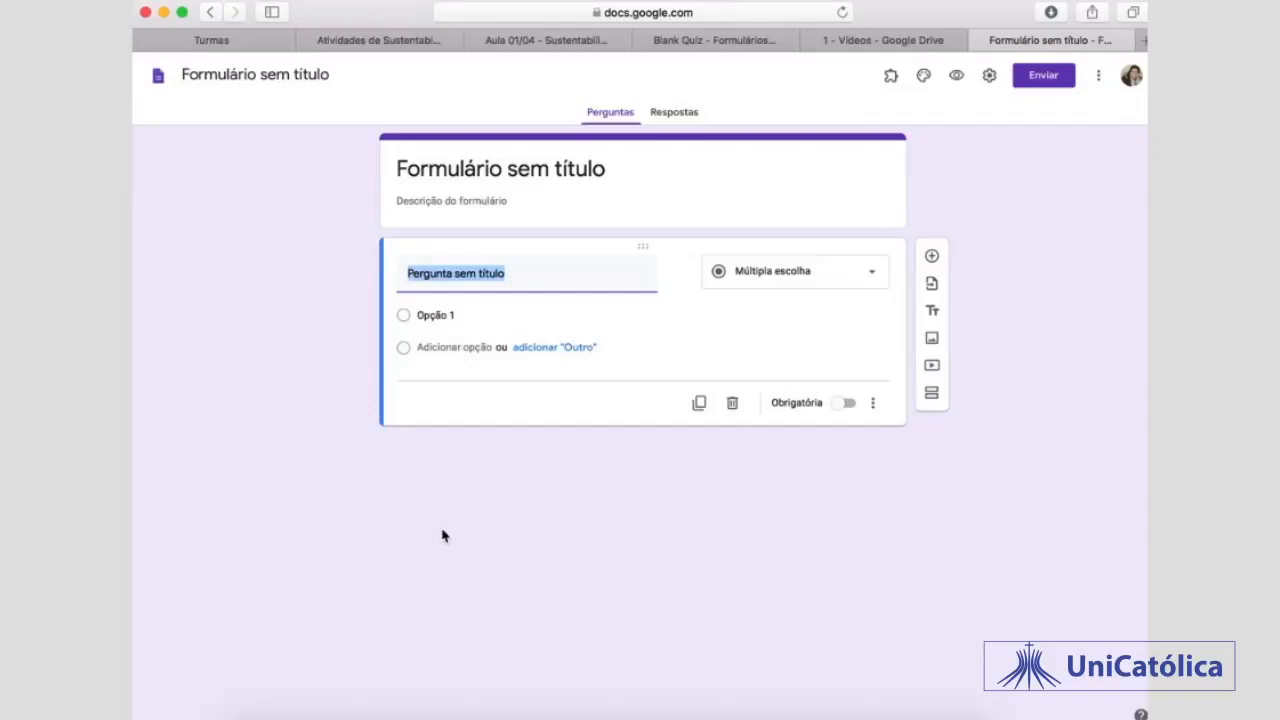
Rename the untitled form file as "Geral".
click(259, 76)
double_click(240, 78)
triple_click(239, 78)
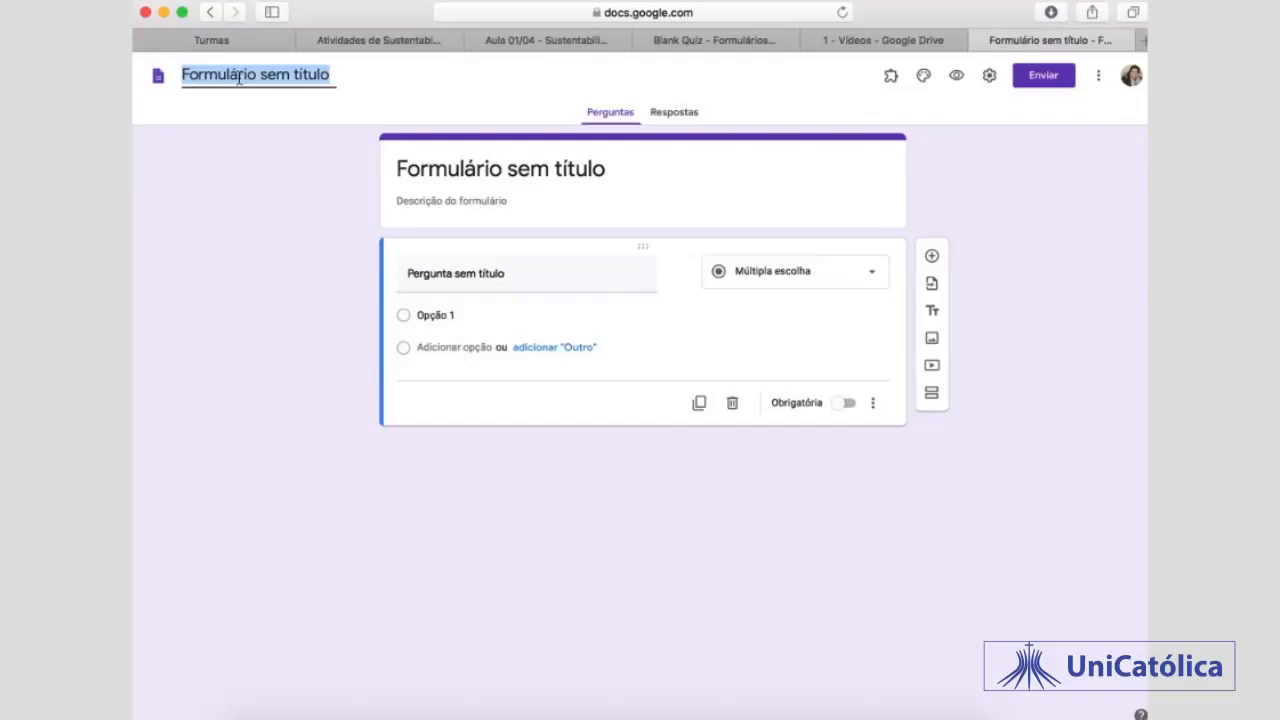
text(Geral)
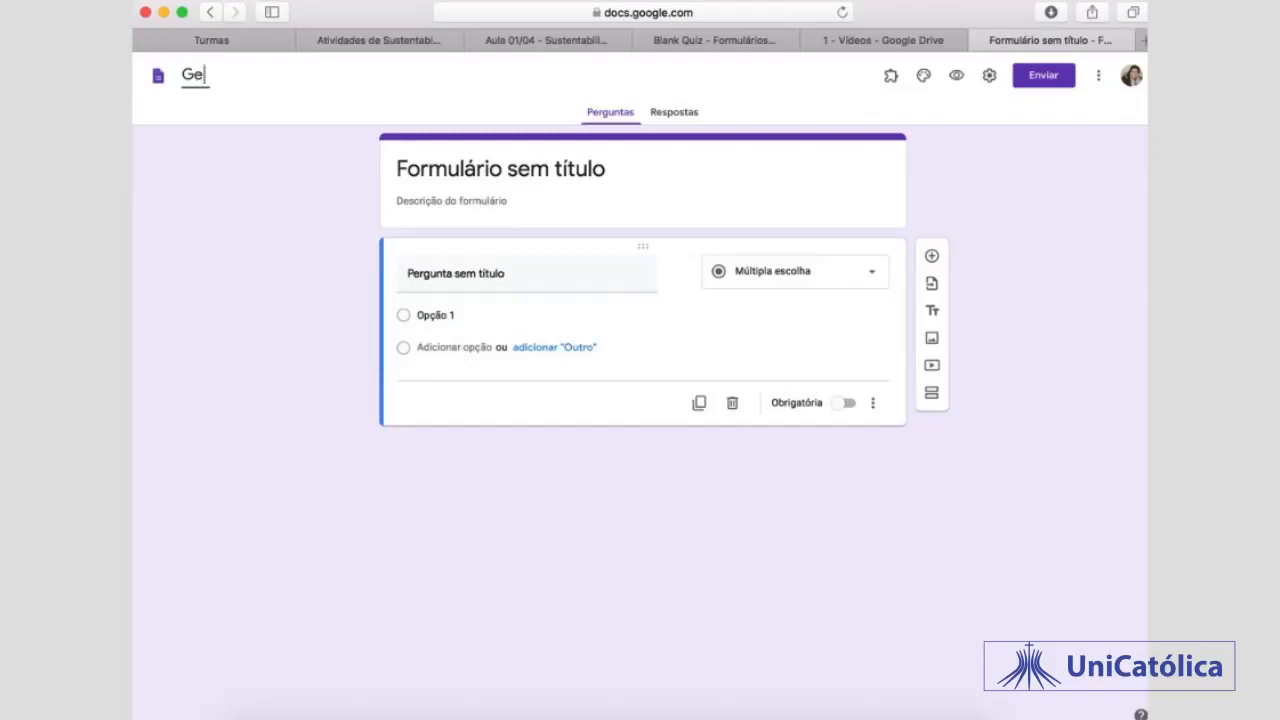
Set the form's heading to "Novo título" and its description to "Objetivo".
click(495, 172)
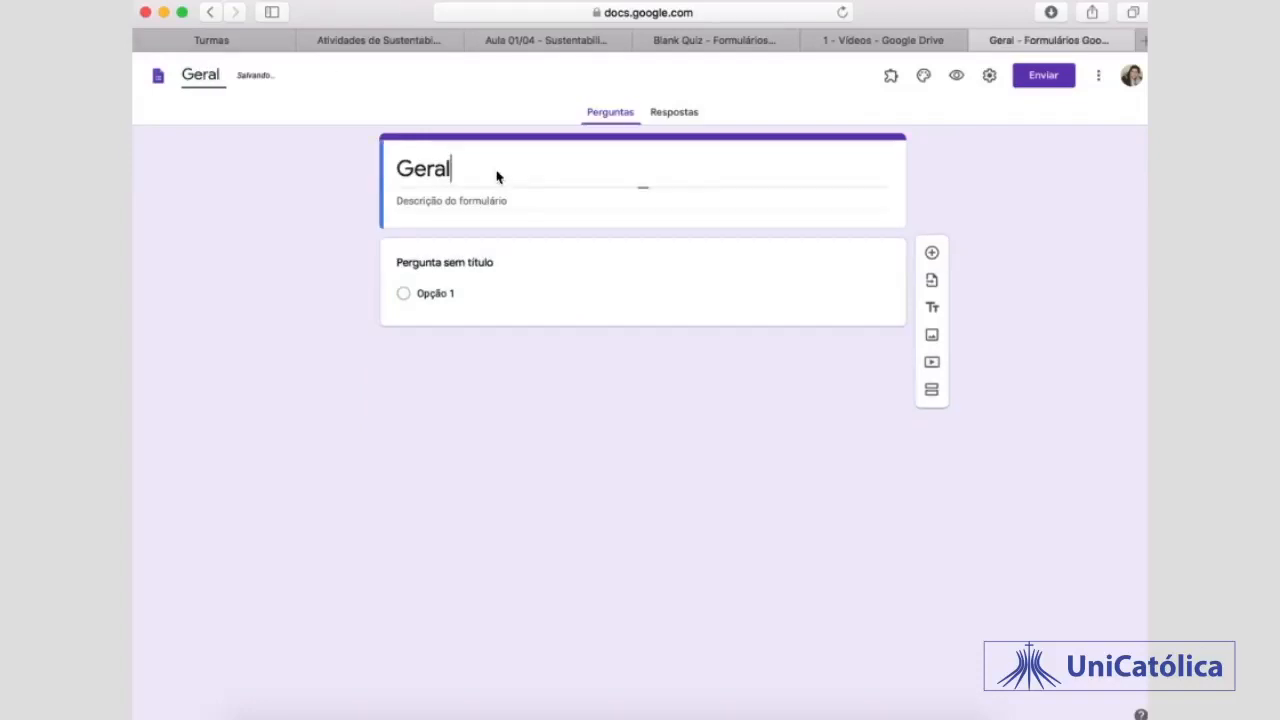
click(416, 168)
double_click(418, 169)
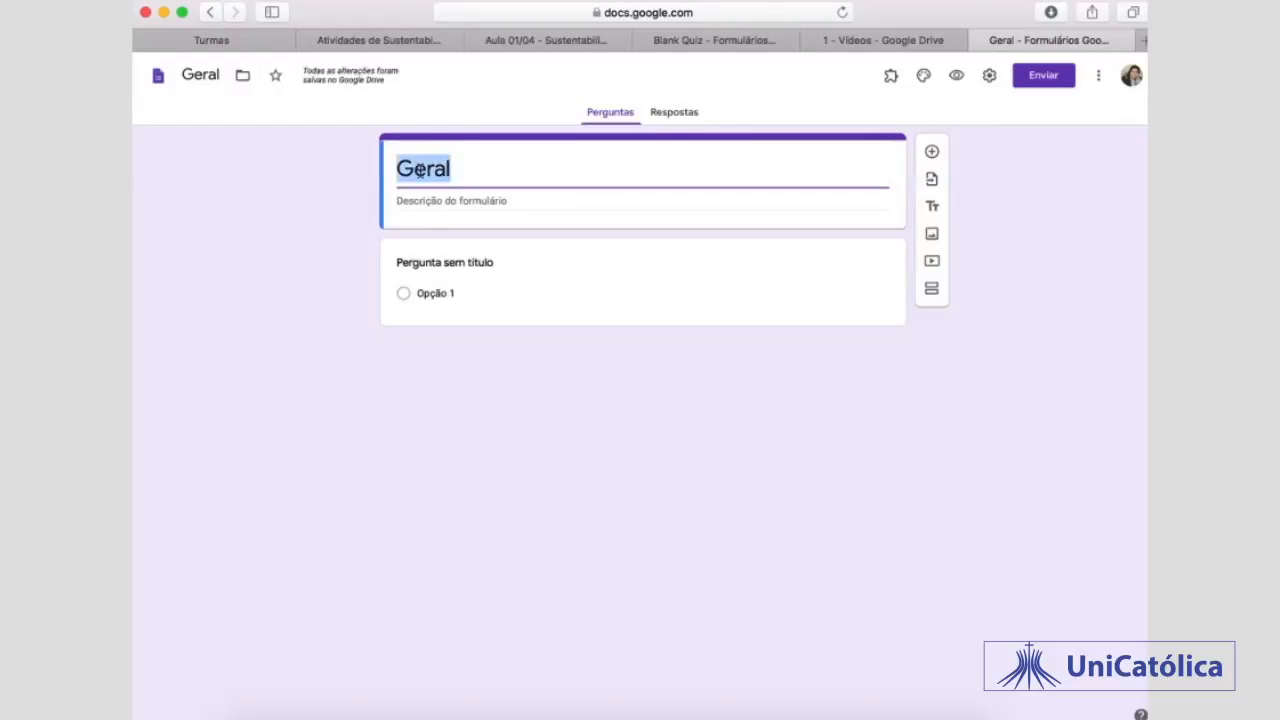
text(Novo título)
click(443, 200)
text(Objeti)
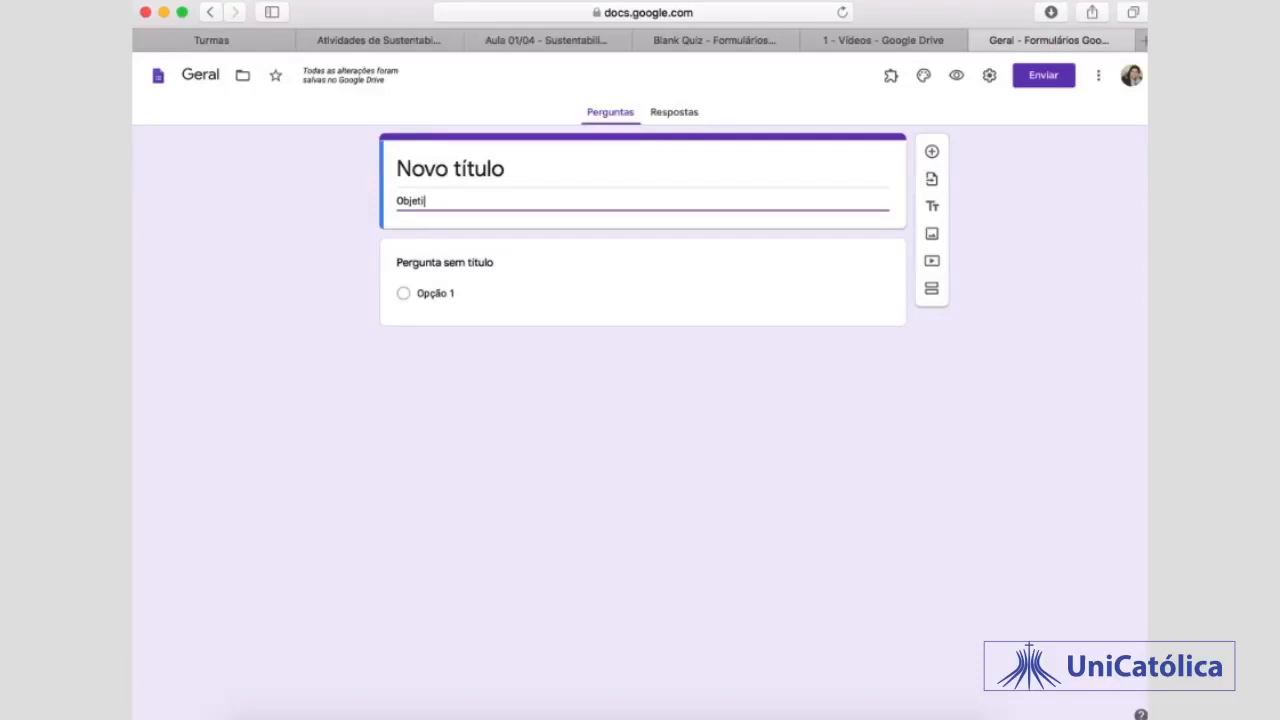
text(vo)
Look through the available question types for the untitled question without changing its type.
click(509, 262)
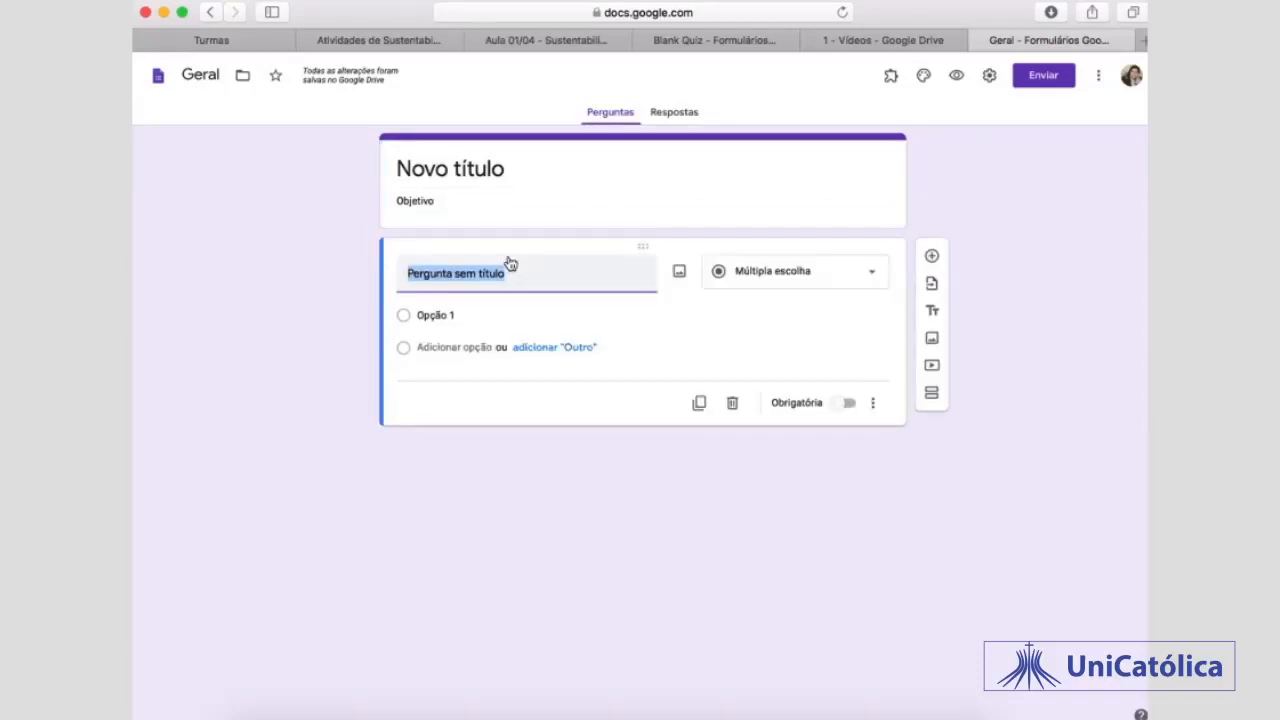
click(820, 283)
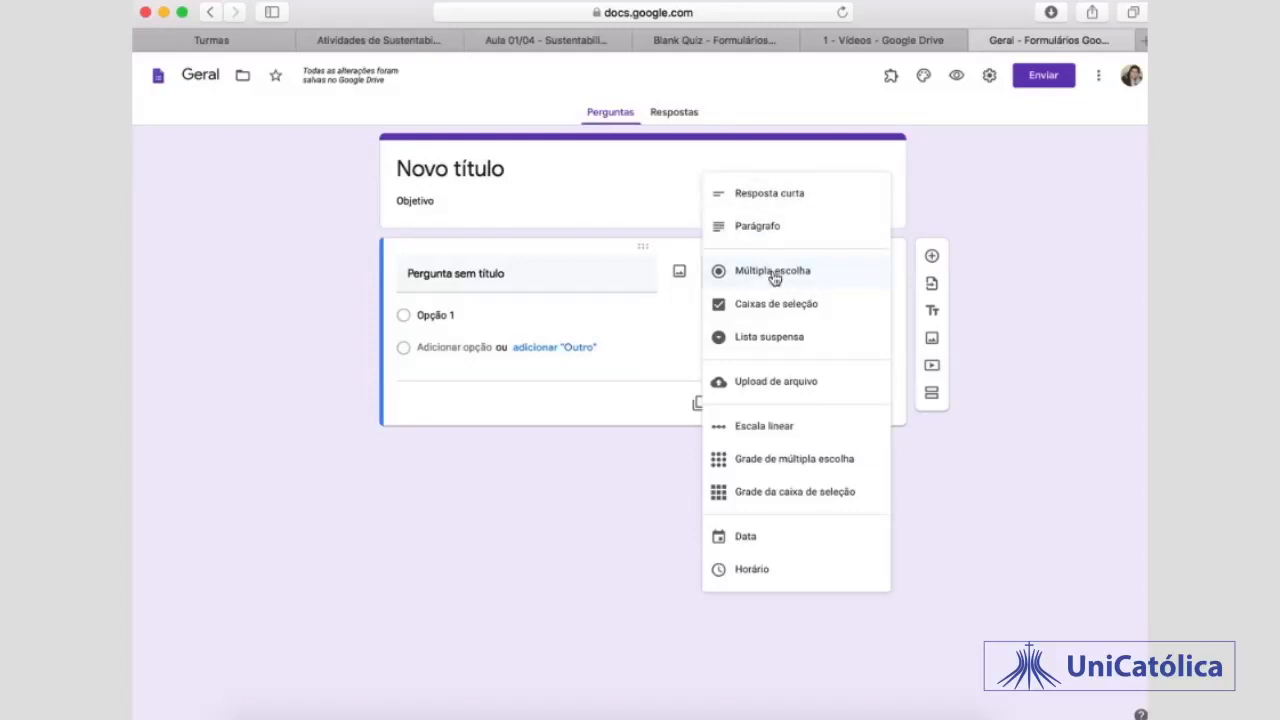
click(566, 277)
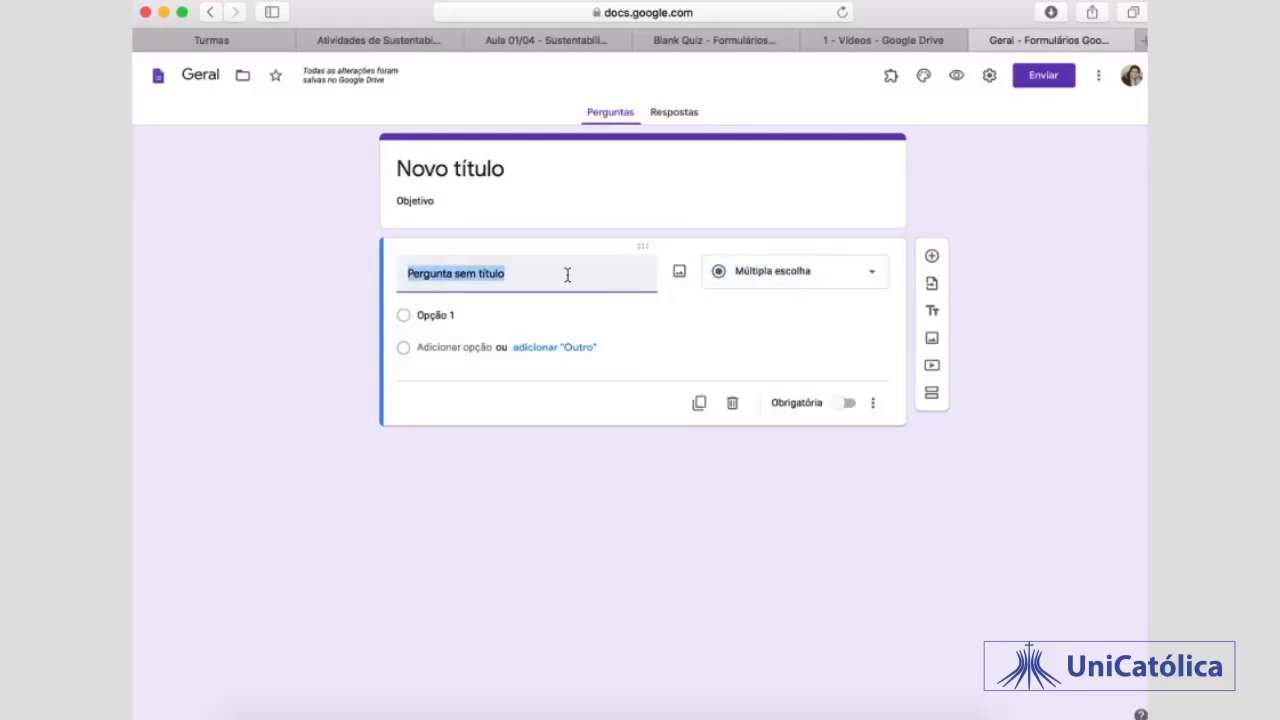
Add four more answer choices, Opção 2 to Opção 5, to the untitled multiple-choice question.
click(470, 312)
click(468, 344)
click(446, 377)
click(451, 412)
click(449, 446)
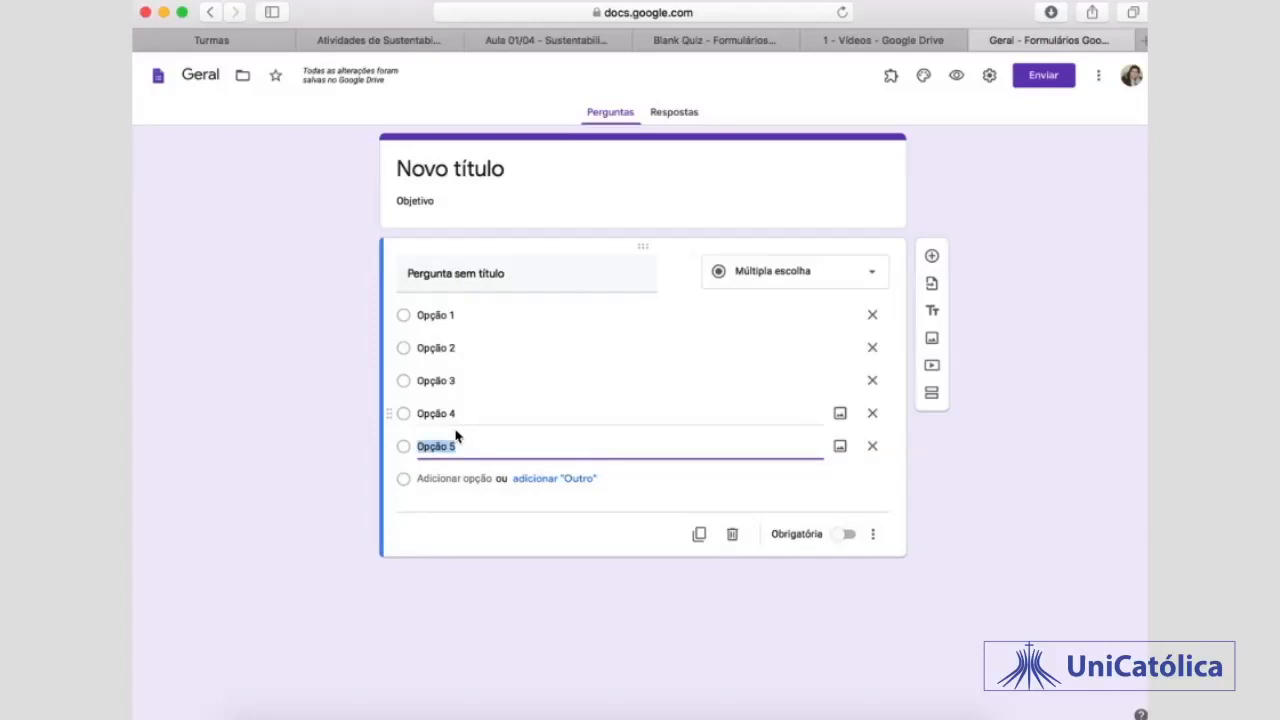
click(472, 512)
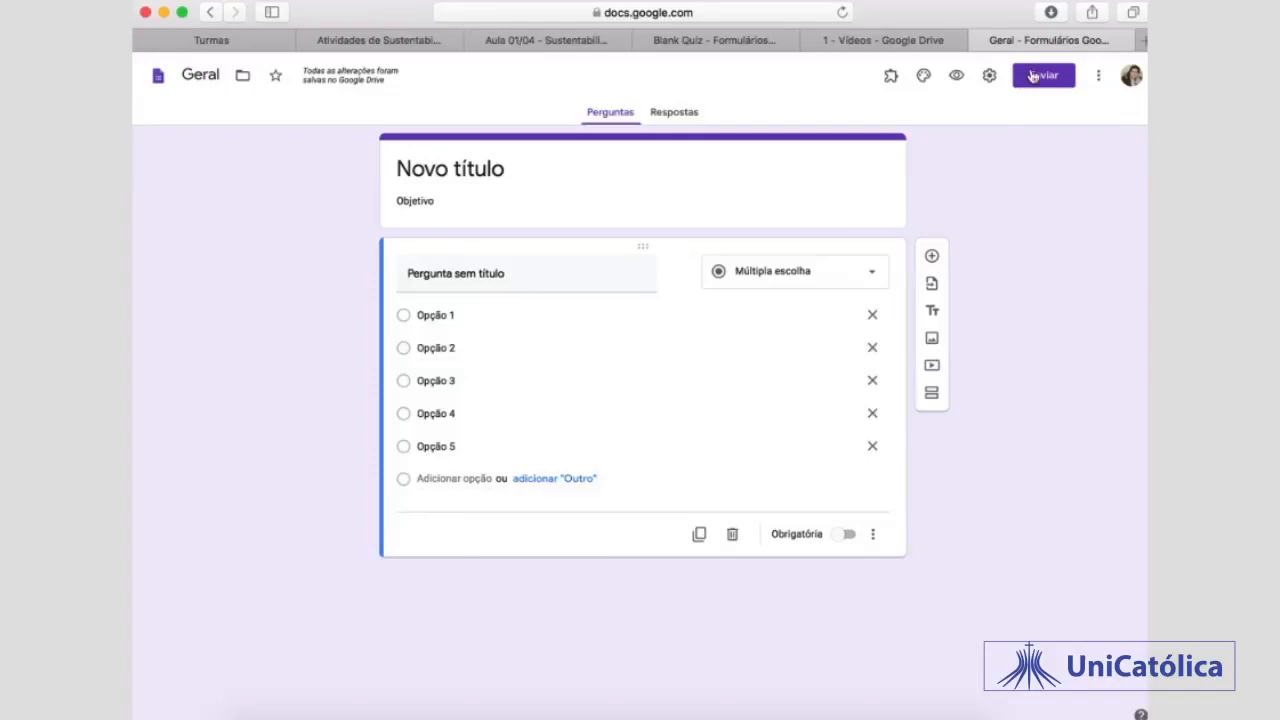
Turn the form into a quiz by enabling Criar teste in the form settings, and save them.
click(989, 76)
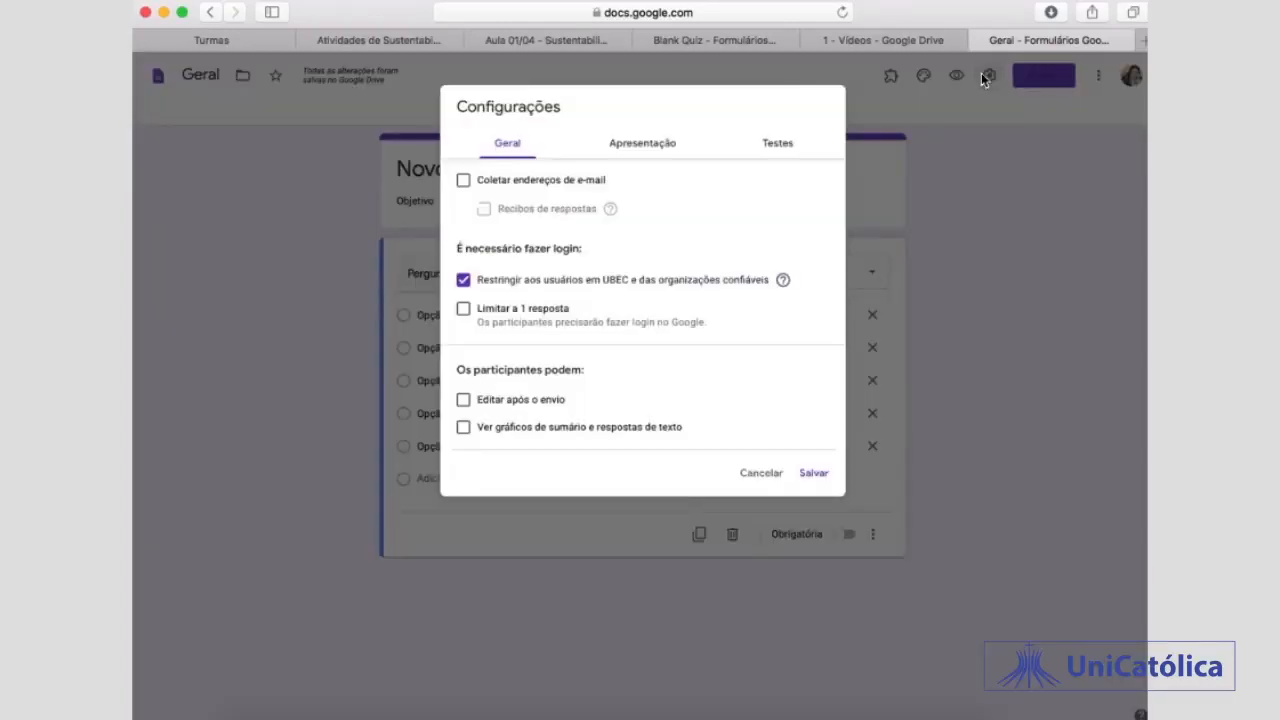
click(958, 96)
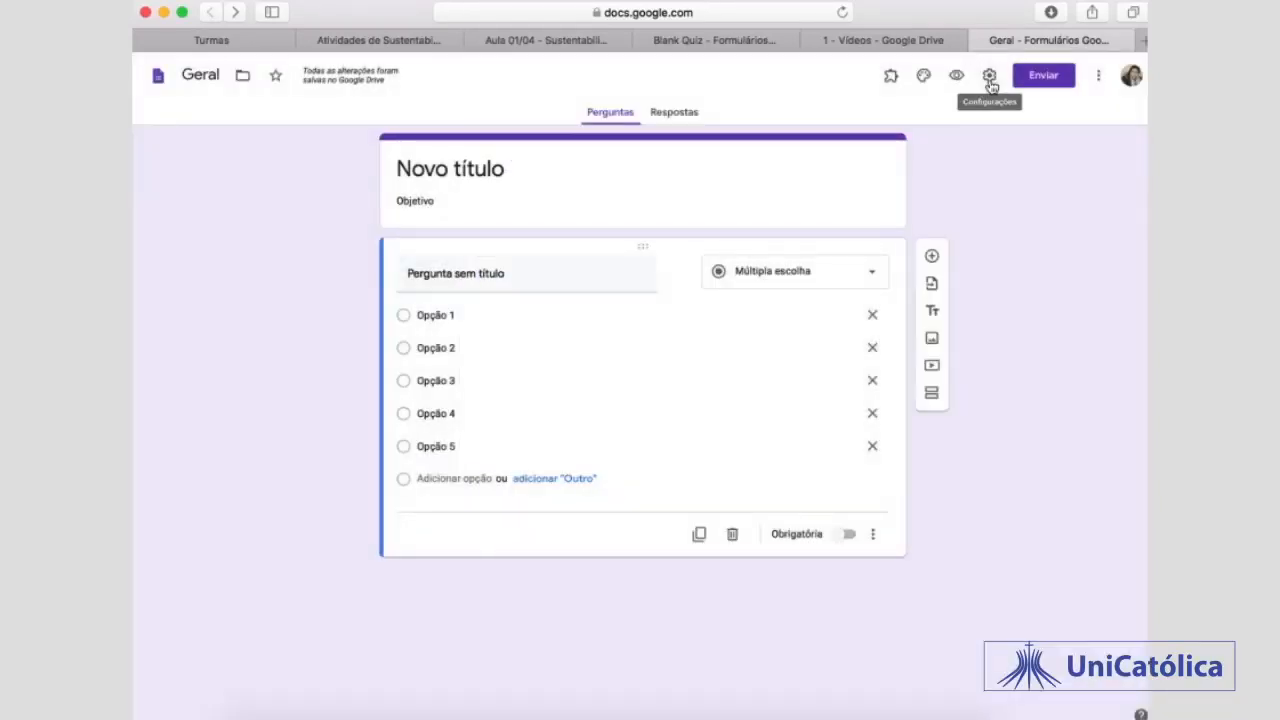
click(989, 78)
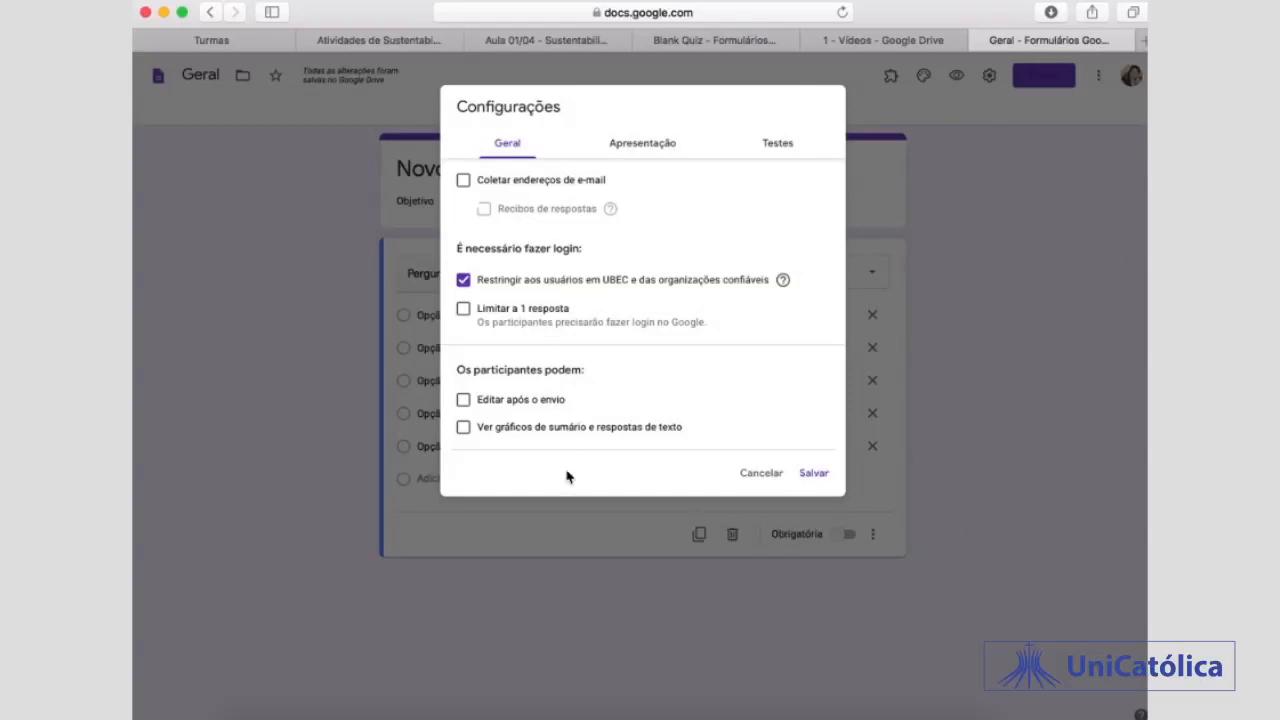
click(780, 147)
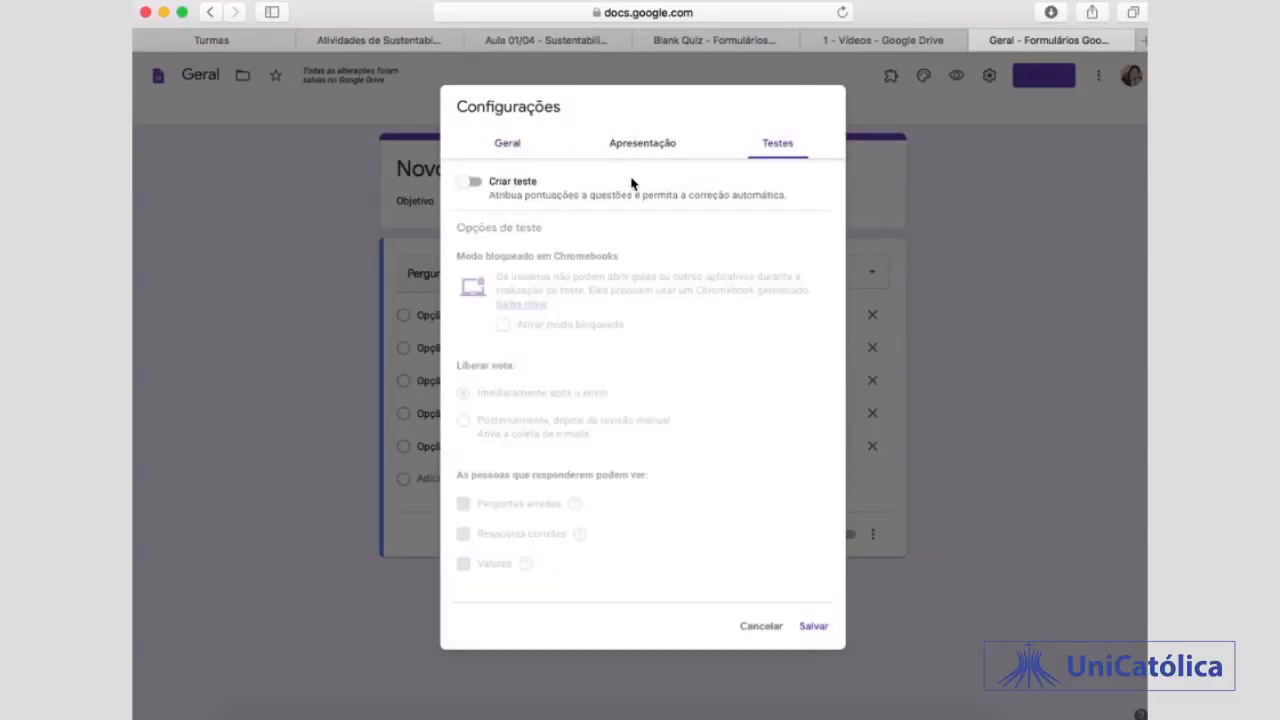
click(467, 183)
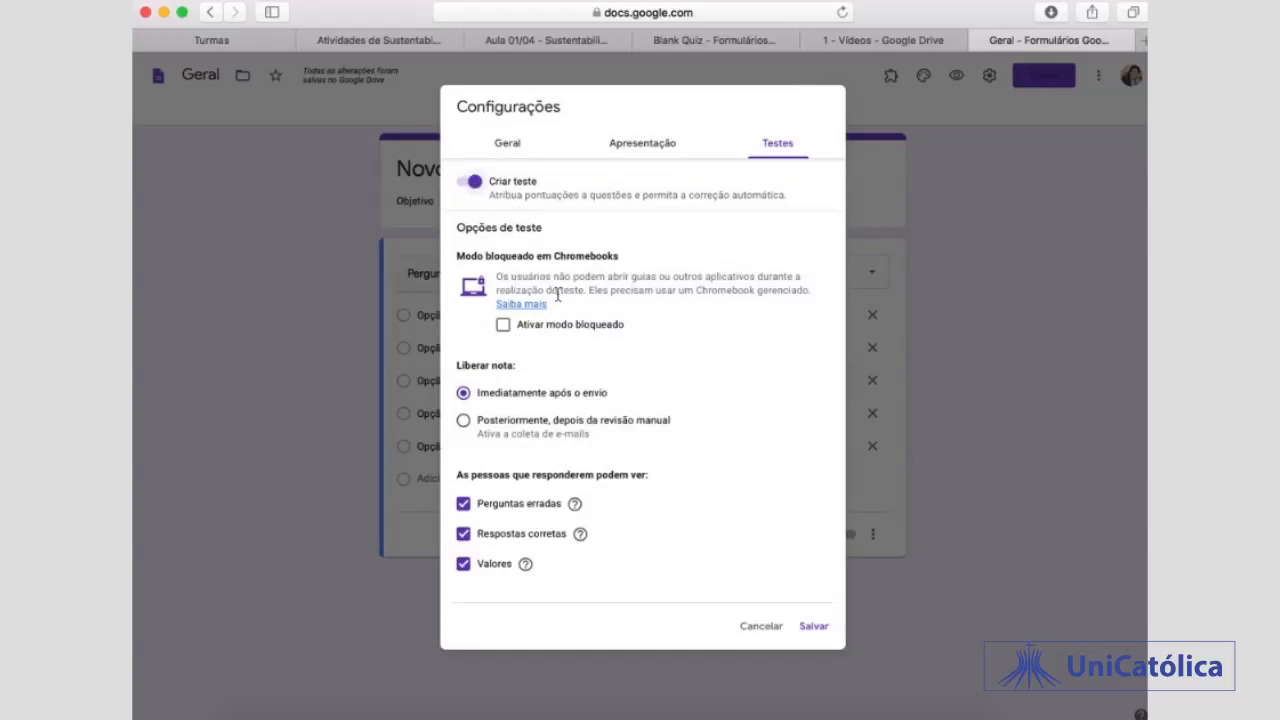
click(814, 626)
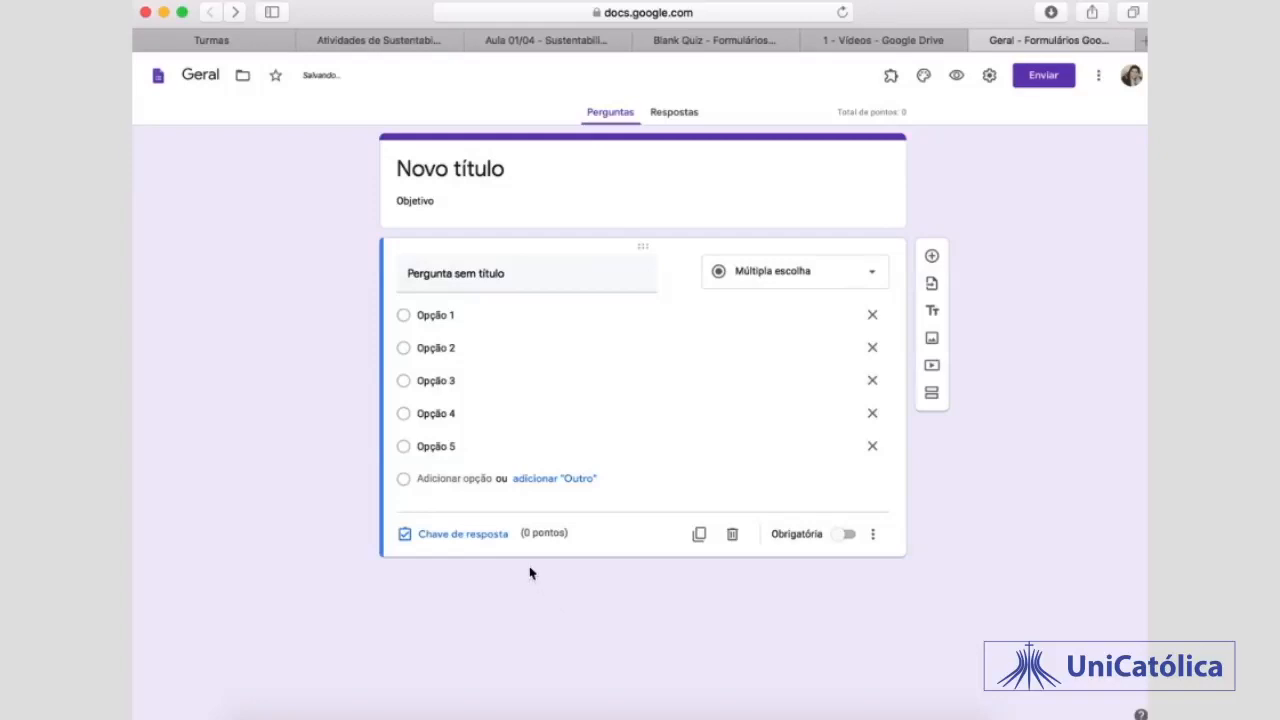
Mark Opção 2 as the correct answer in the untitled question's answer key.
click(457, 541)
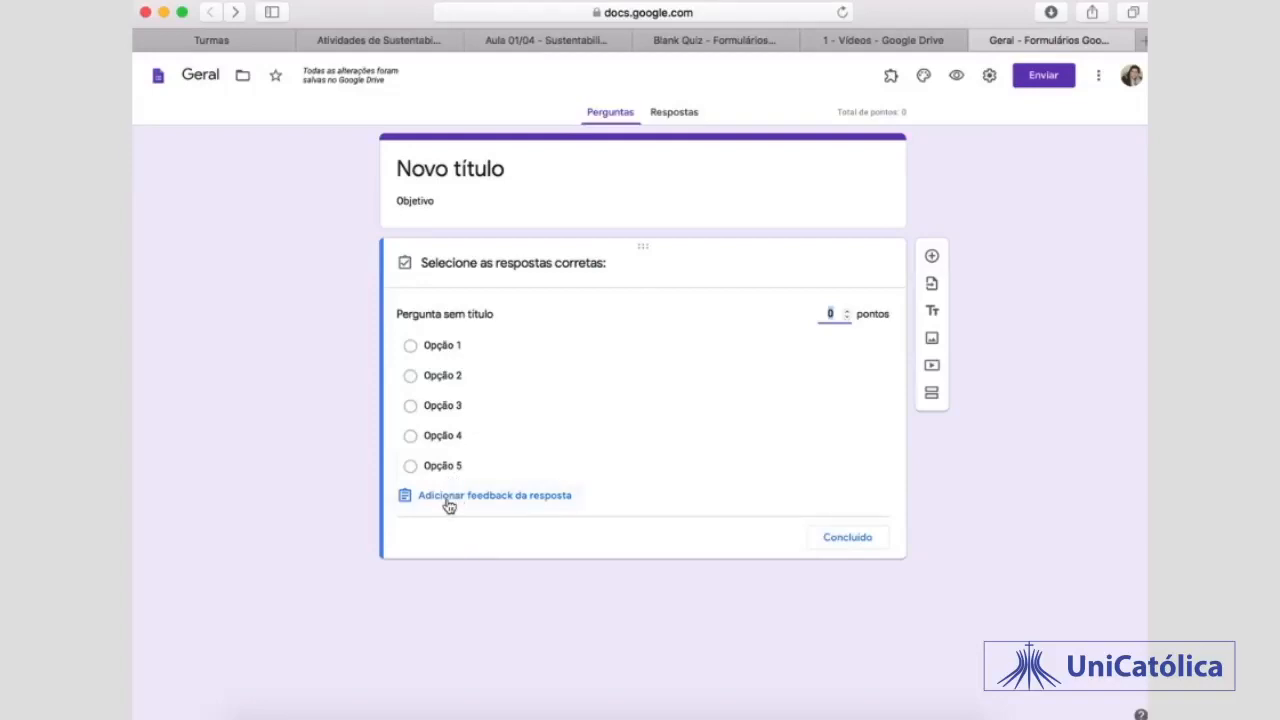
click(410, 378)
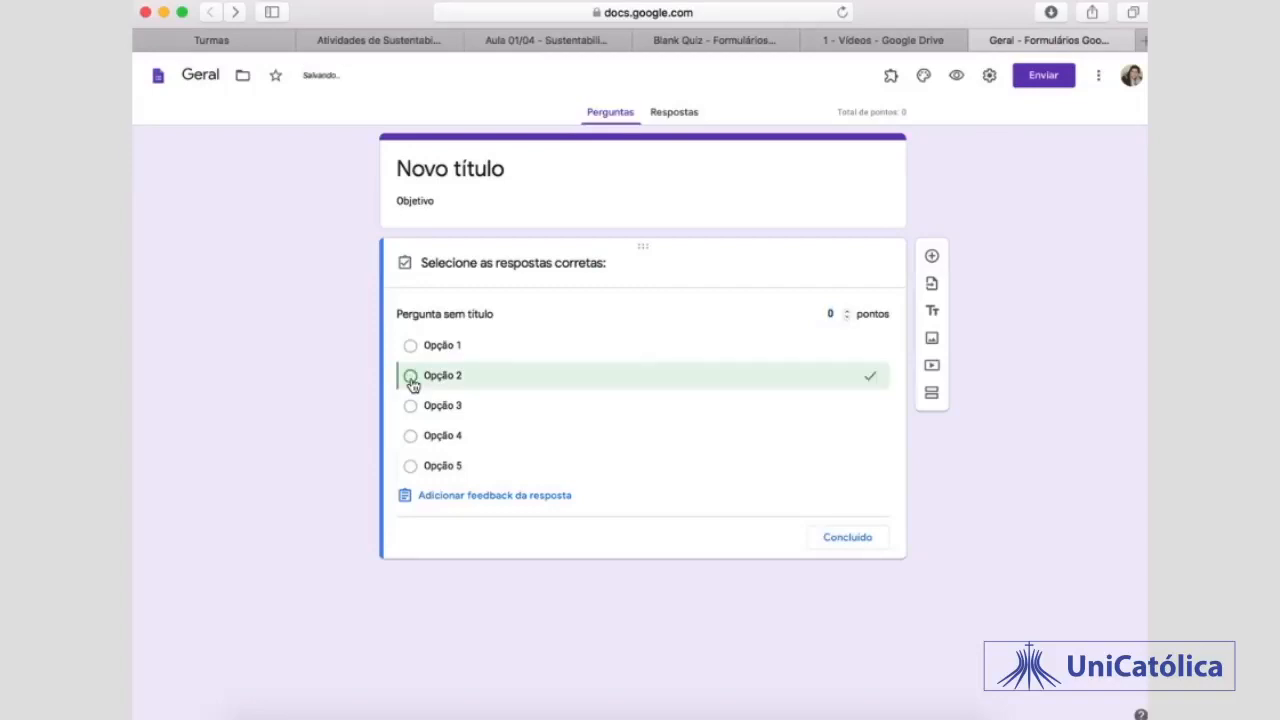
Review the feedback fields for incorrect and correct answers, leaving both empty.
click(468, 500)
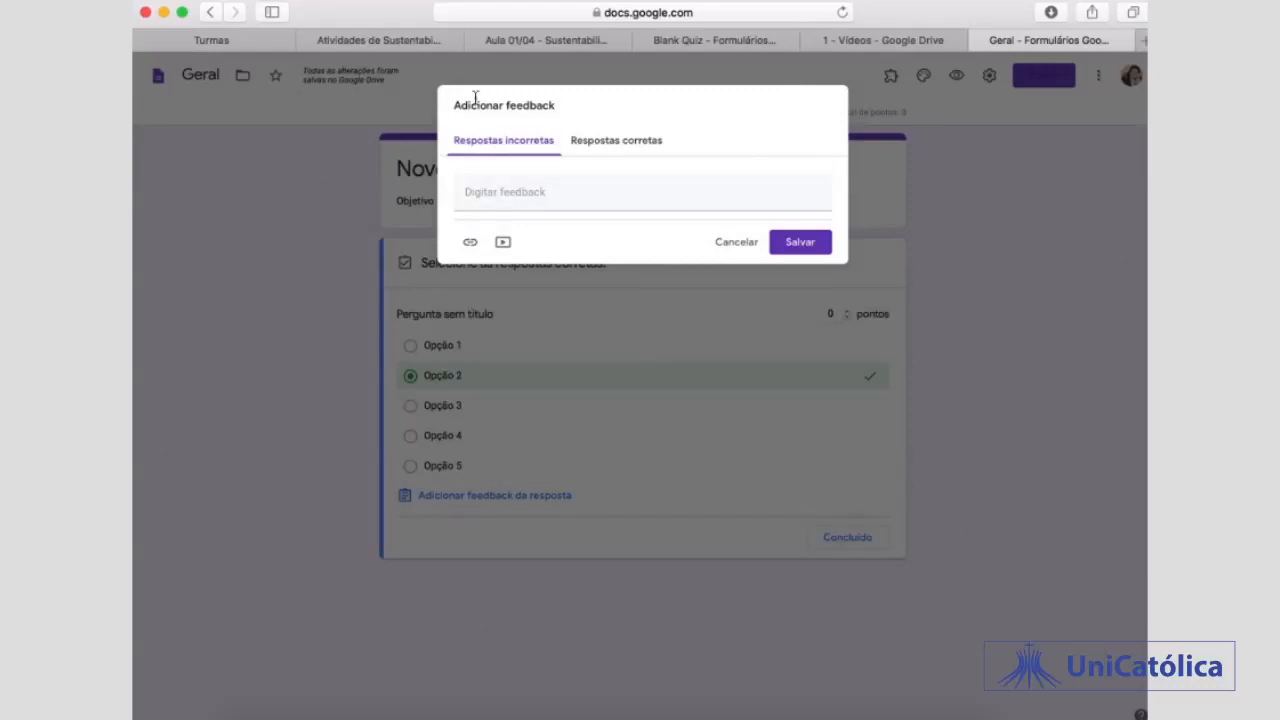
click(496, 191)
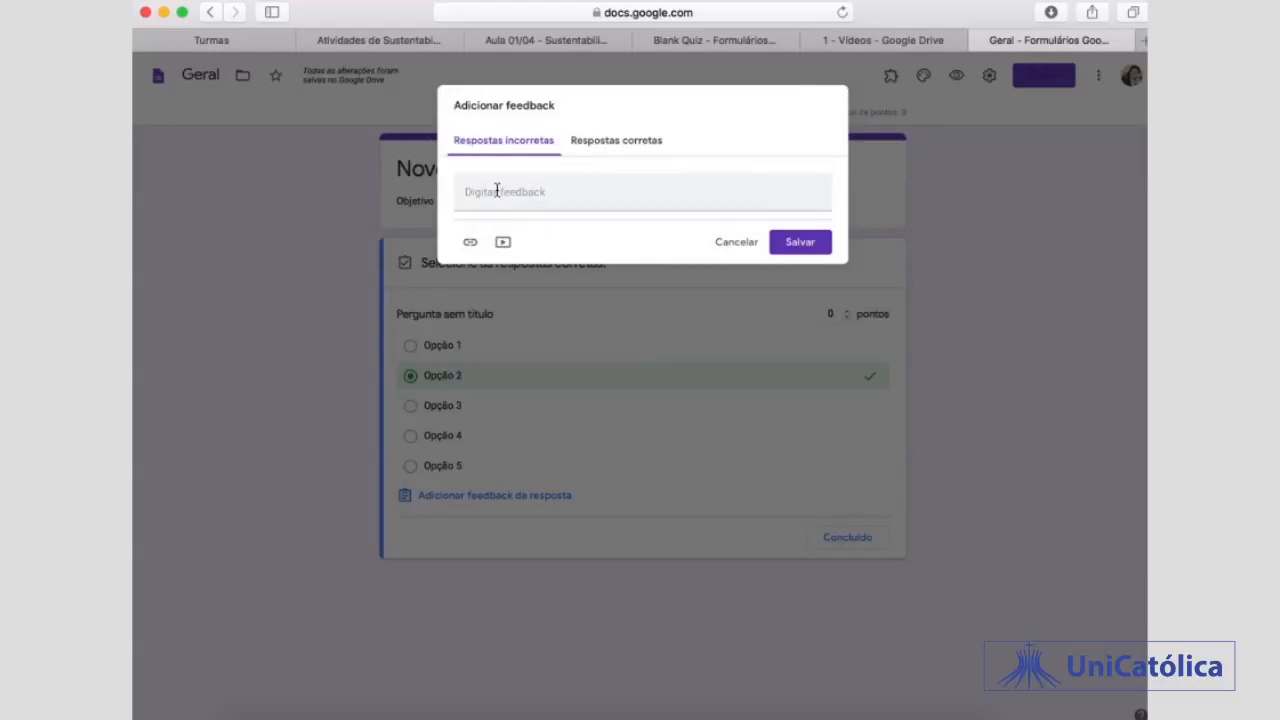
click(496, 191)
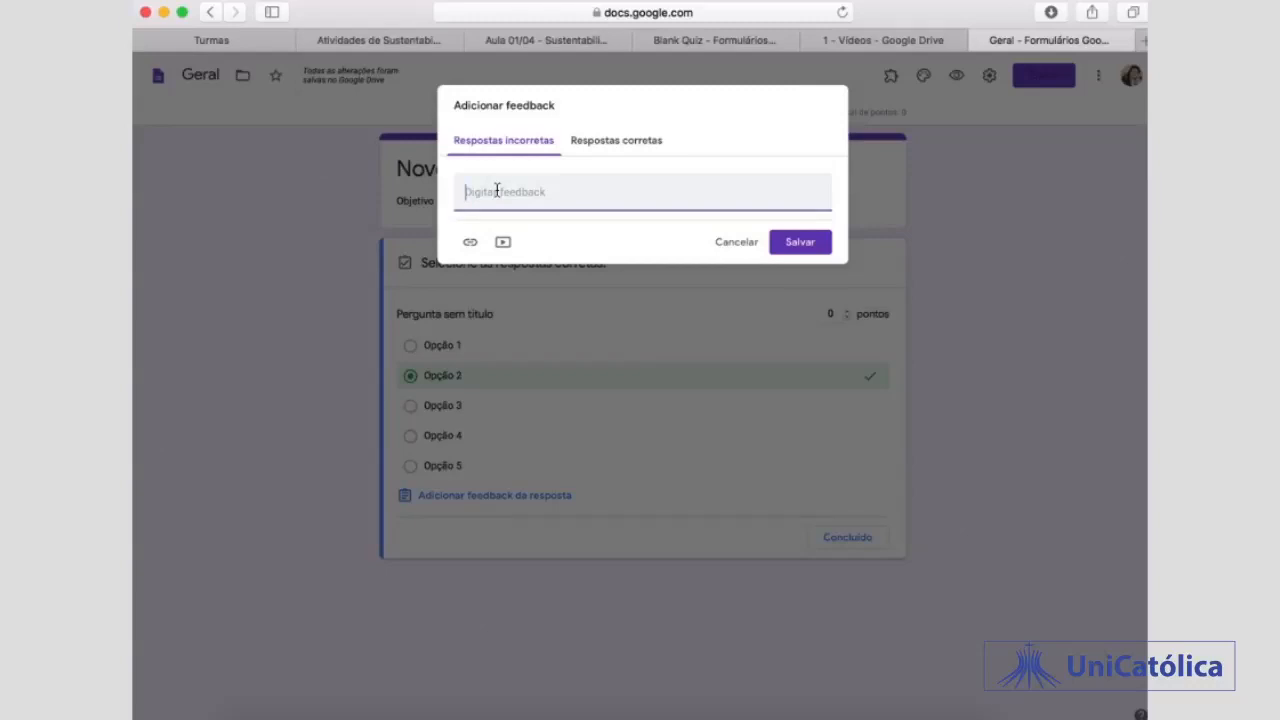
click(617, 140)
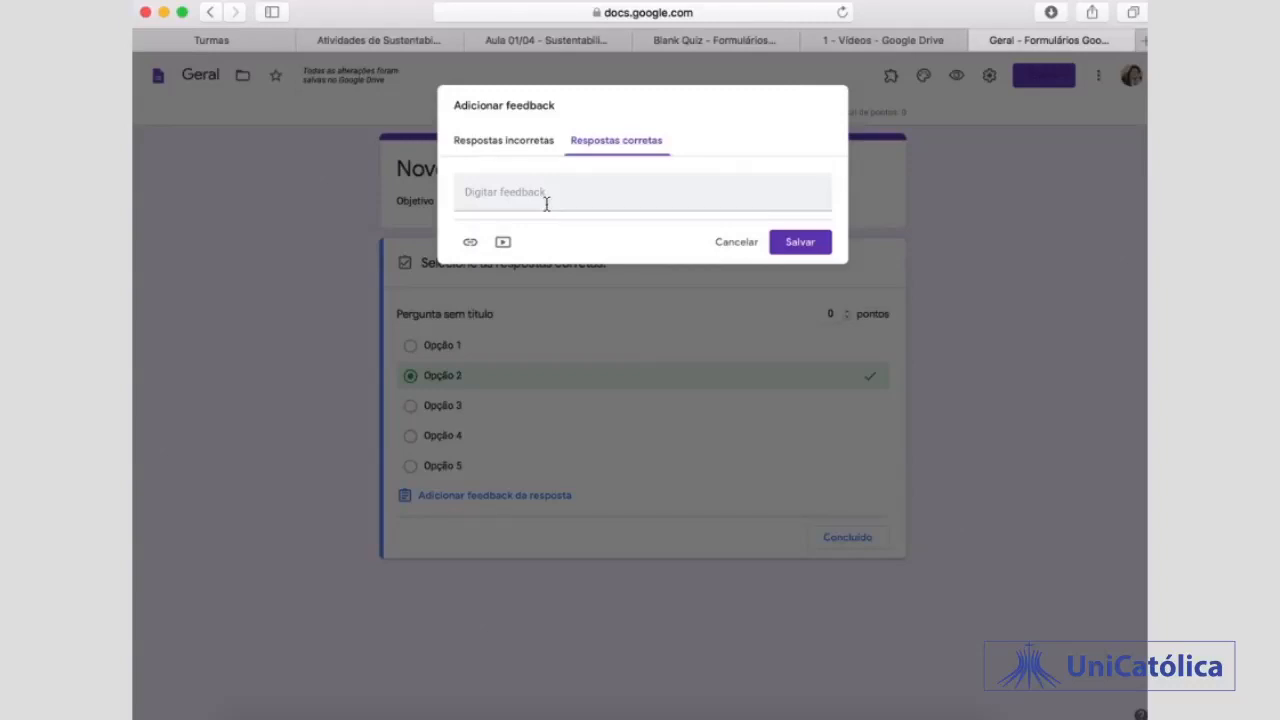
click(801, 242)
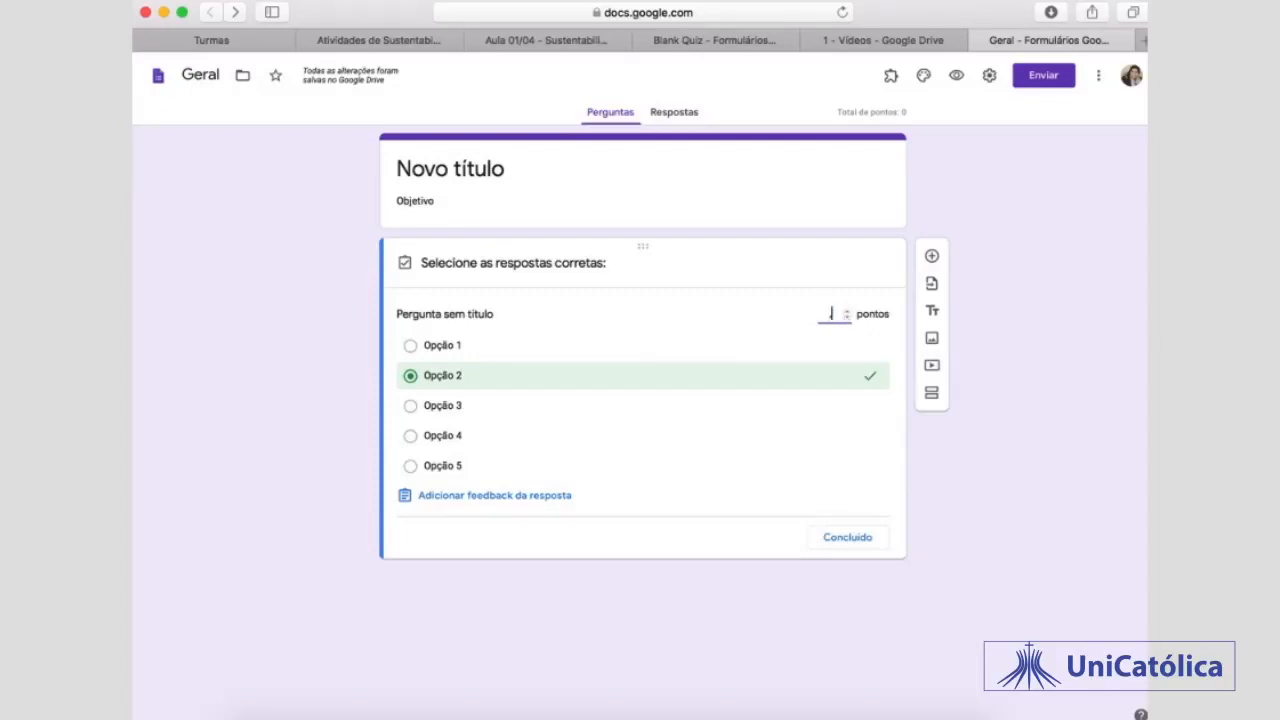
Make the question worth 1 point in its answer key and set it as required.
key(Tab)
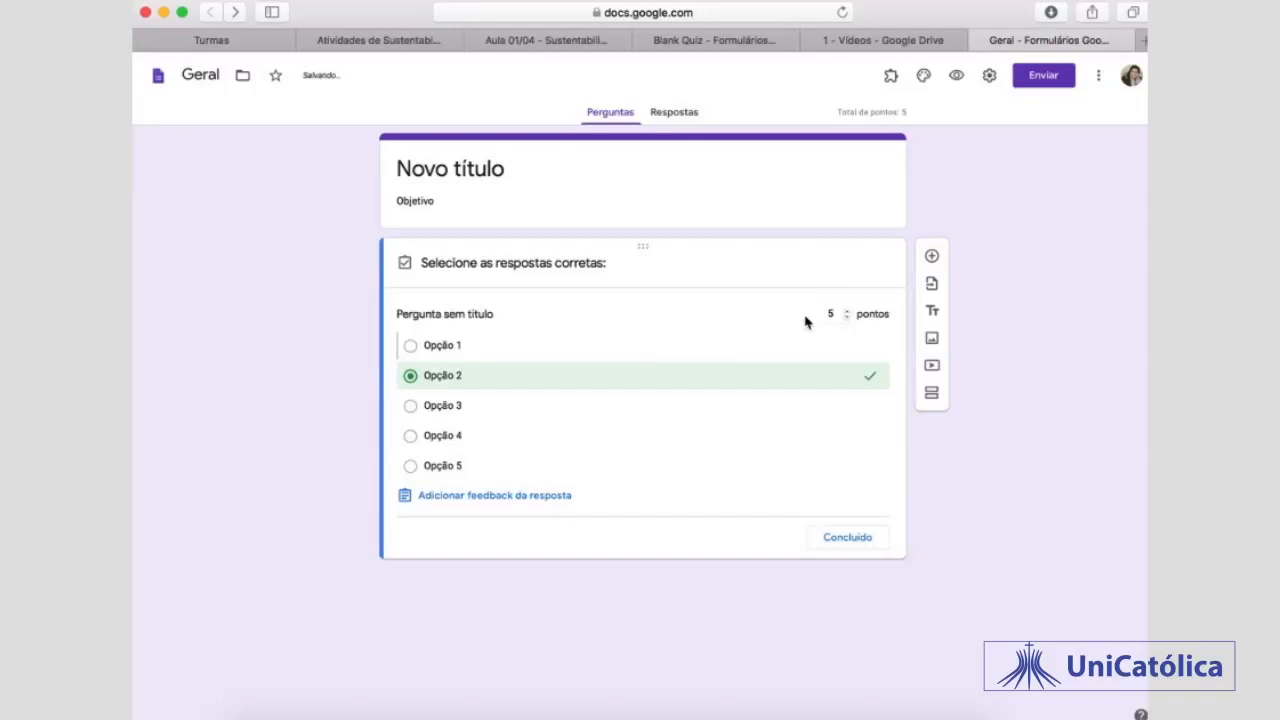
click(822, 312)
key(Tab)
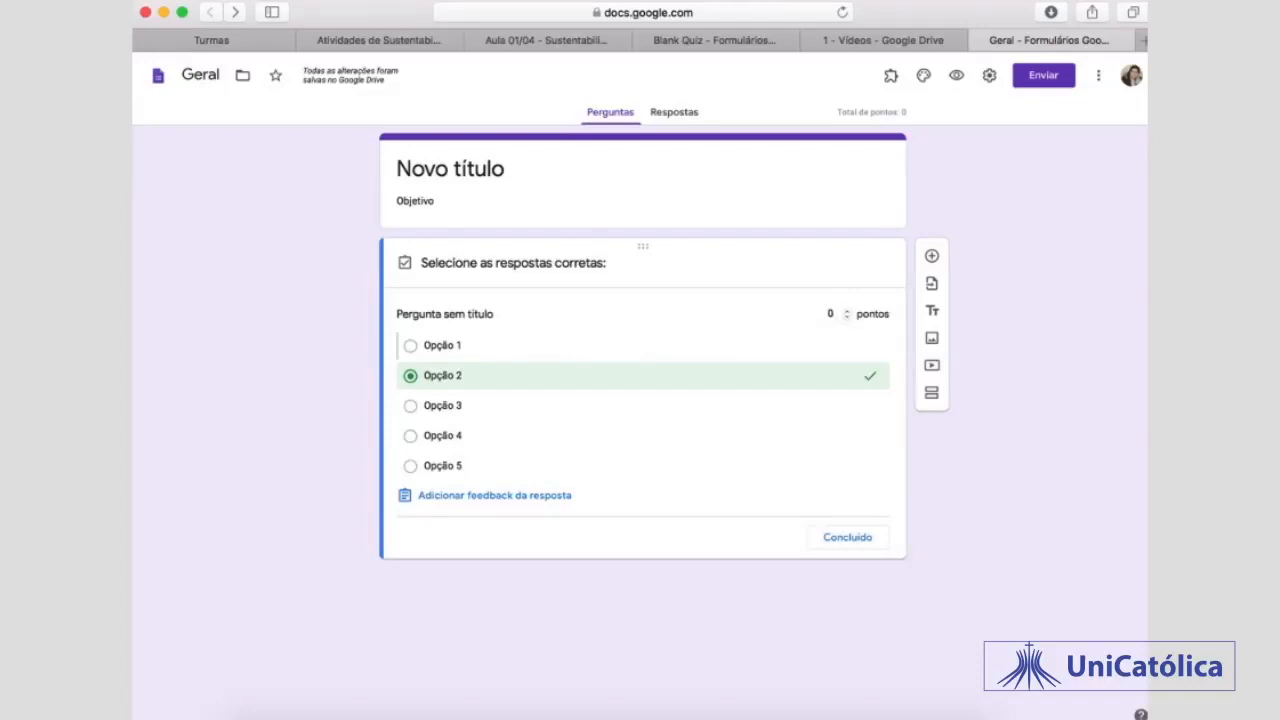
click(830, 316)
text(1)
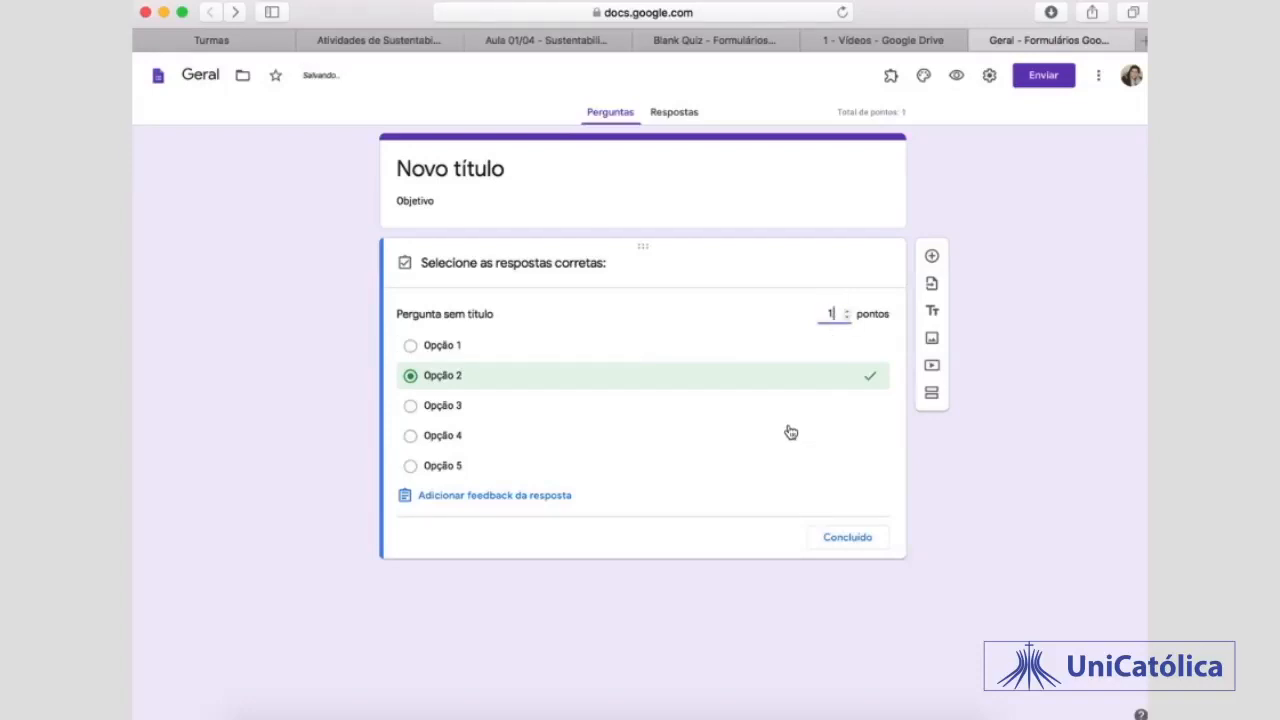
click(848, 538)
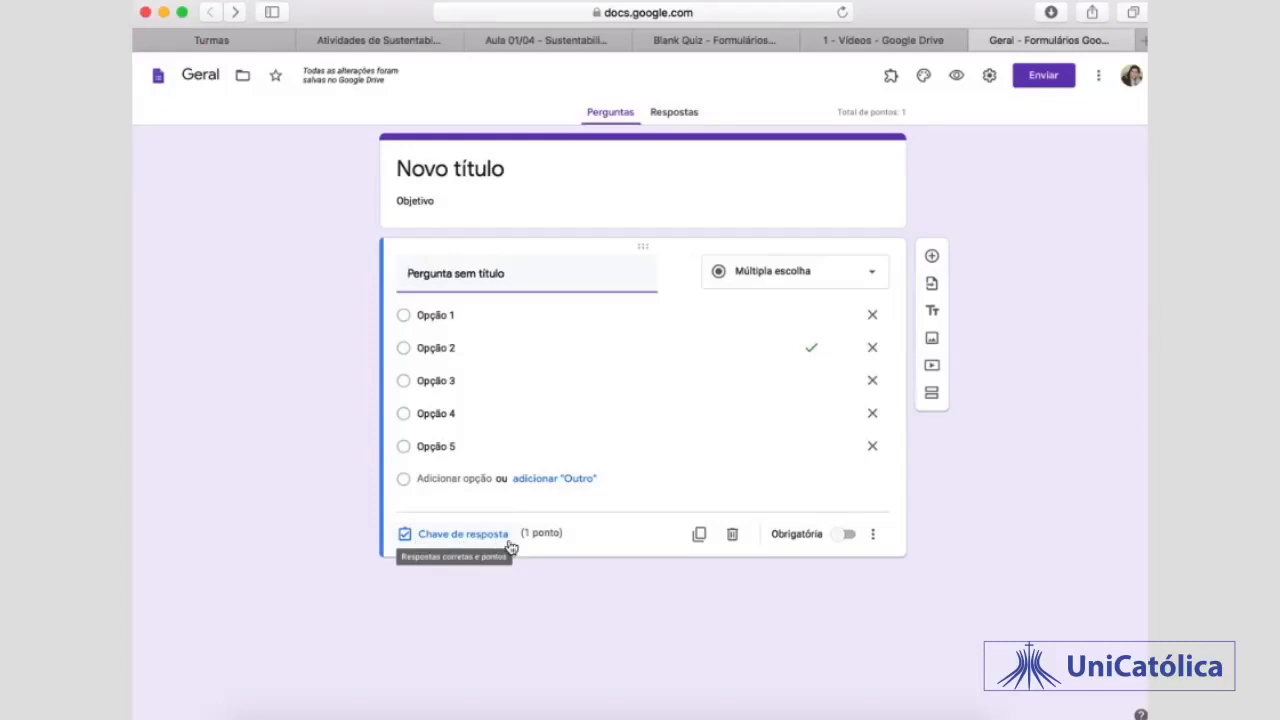
click(844, 536)
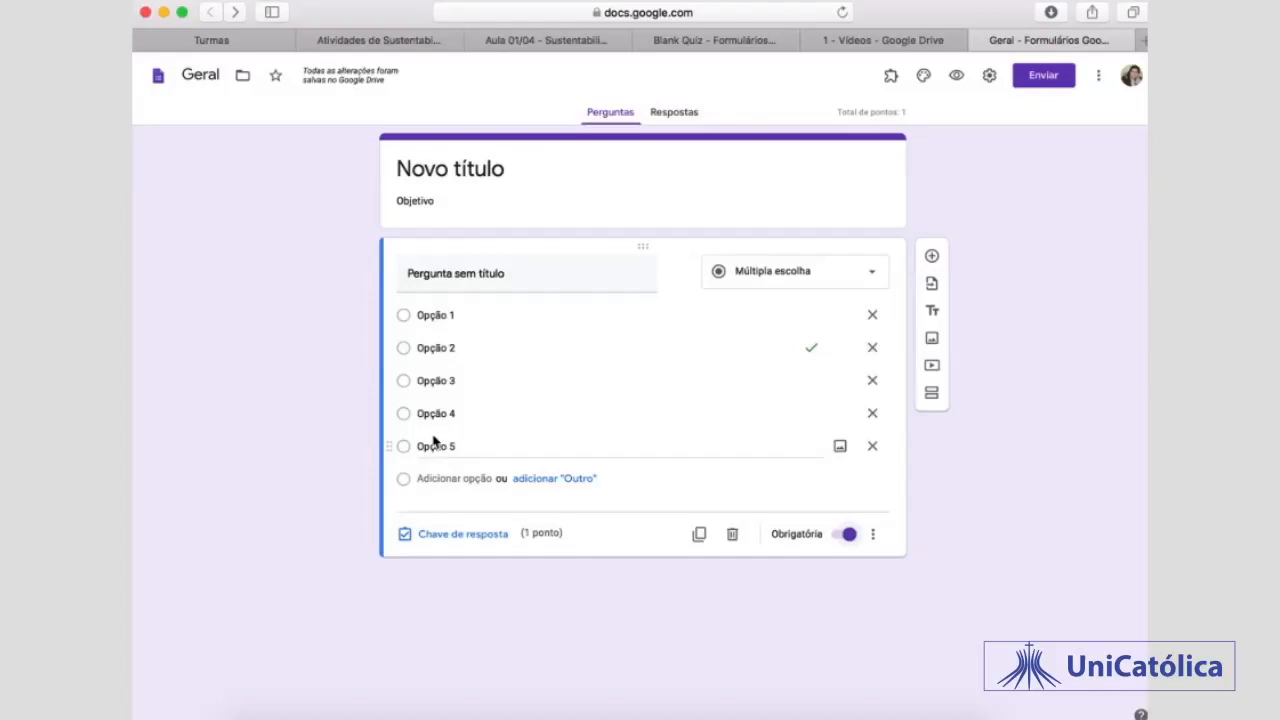
Add three new blank multiple-choice questions to the form.
click(932, 256)
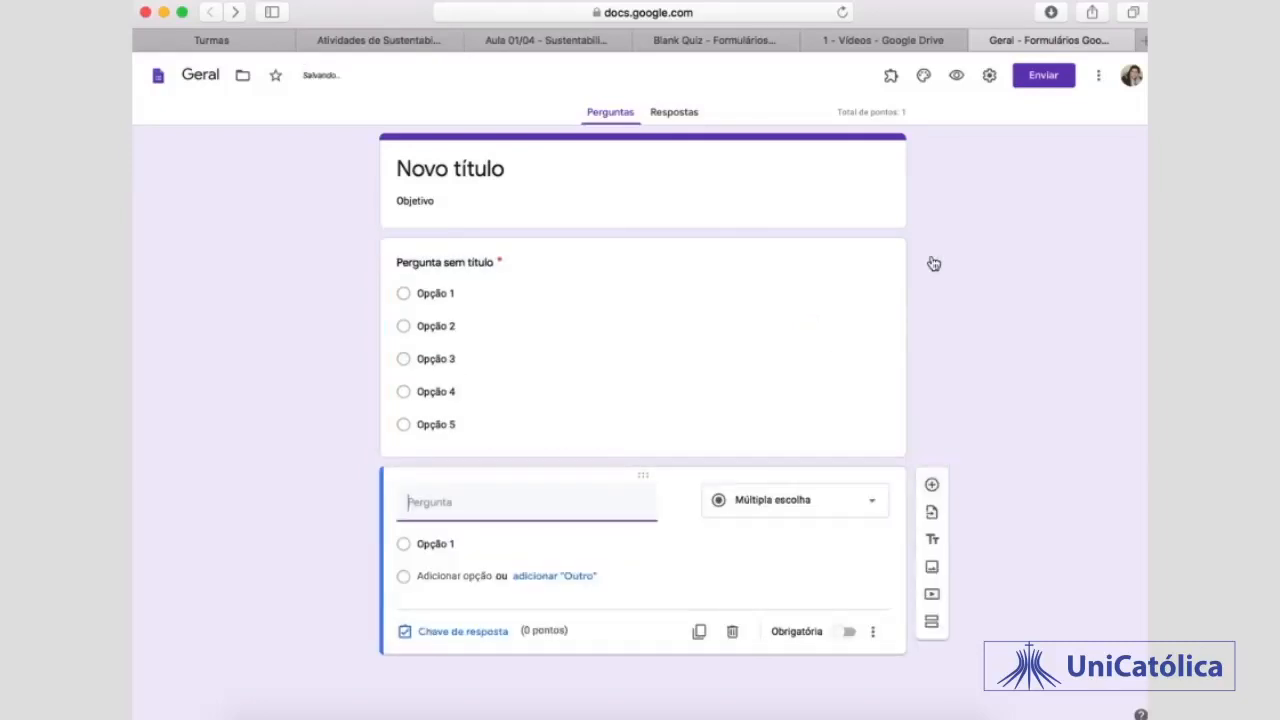
click(932, 484)
click(925, 519)
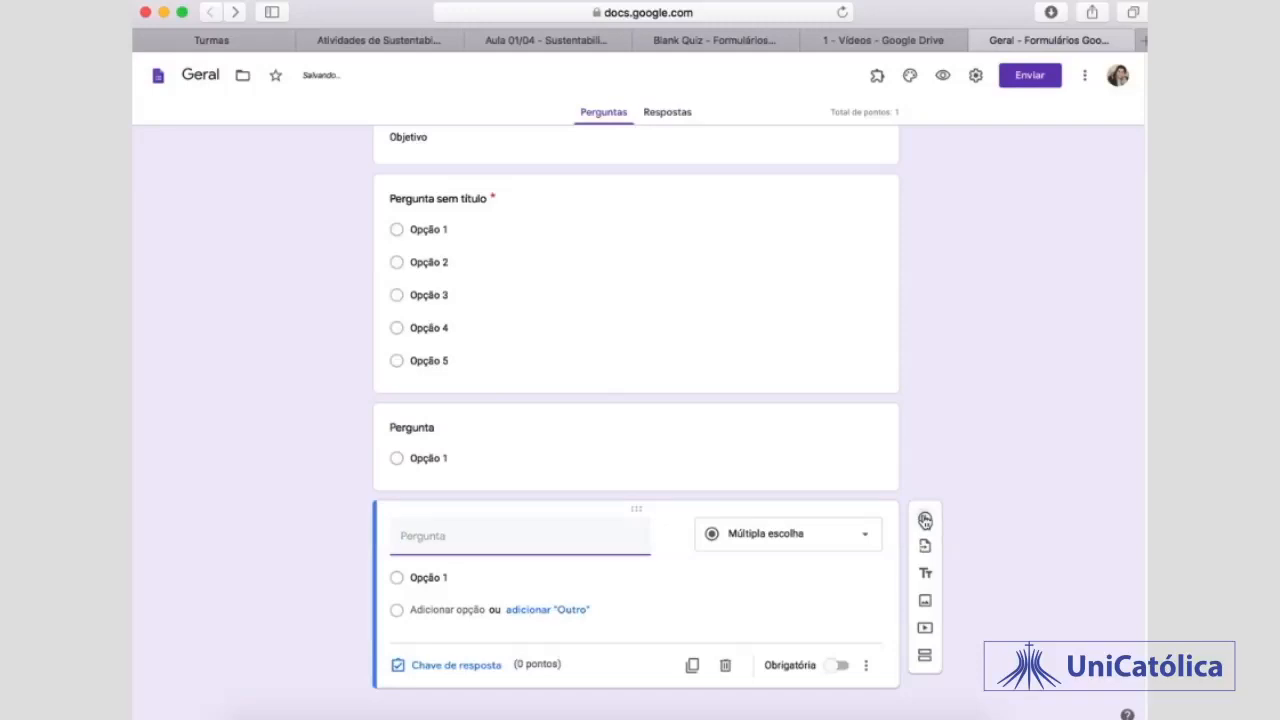
Look through the available question types for the blank question directly after the required one.
click(578, 386)
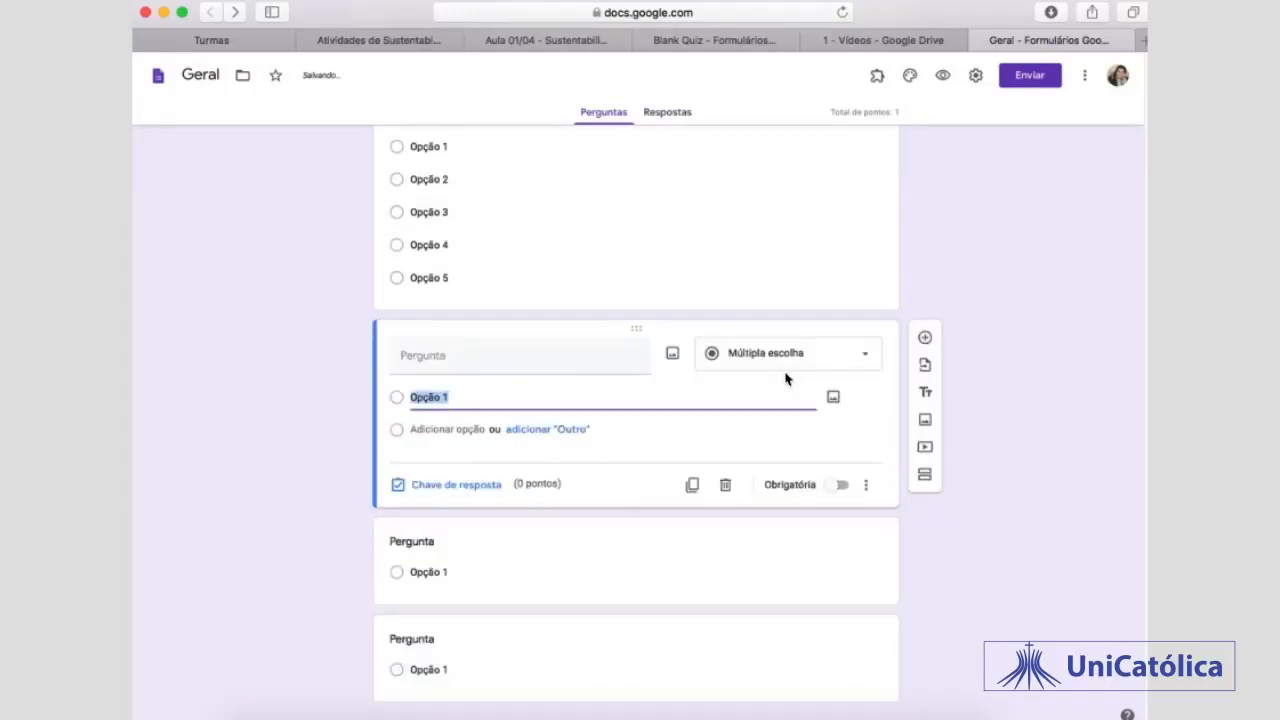
click(788, 368)
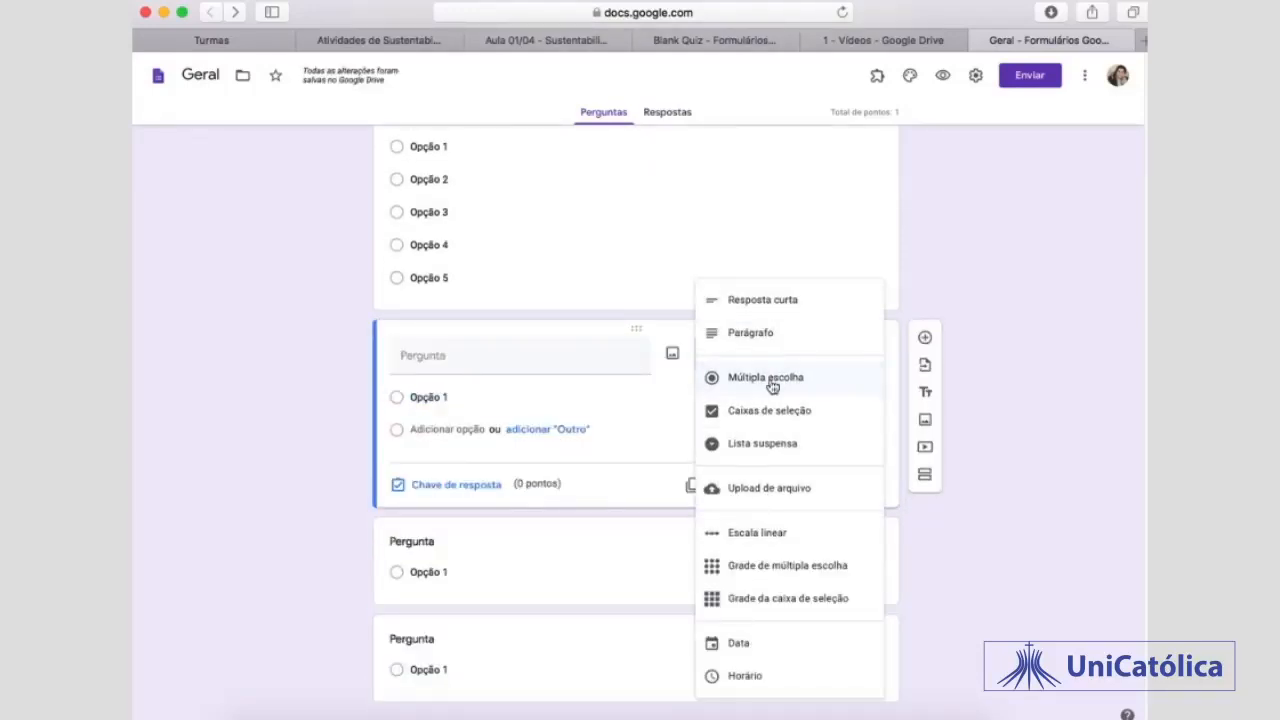
click(917, 537)
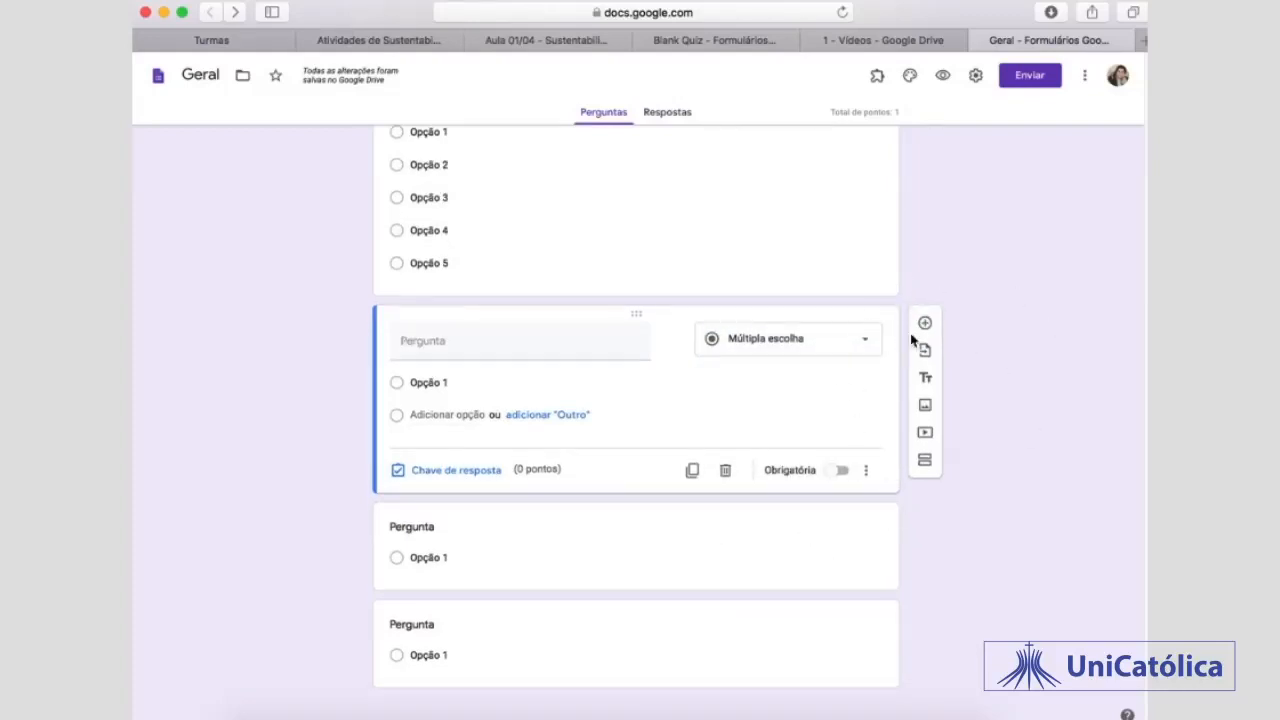
Review the quiz options in the form settings and save them without changes.
scroll(940, 405, up, 3)
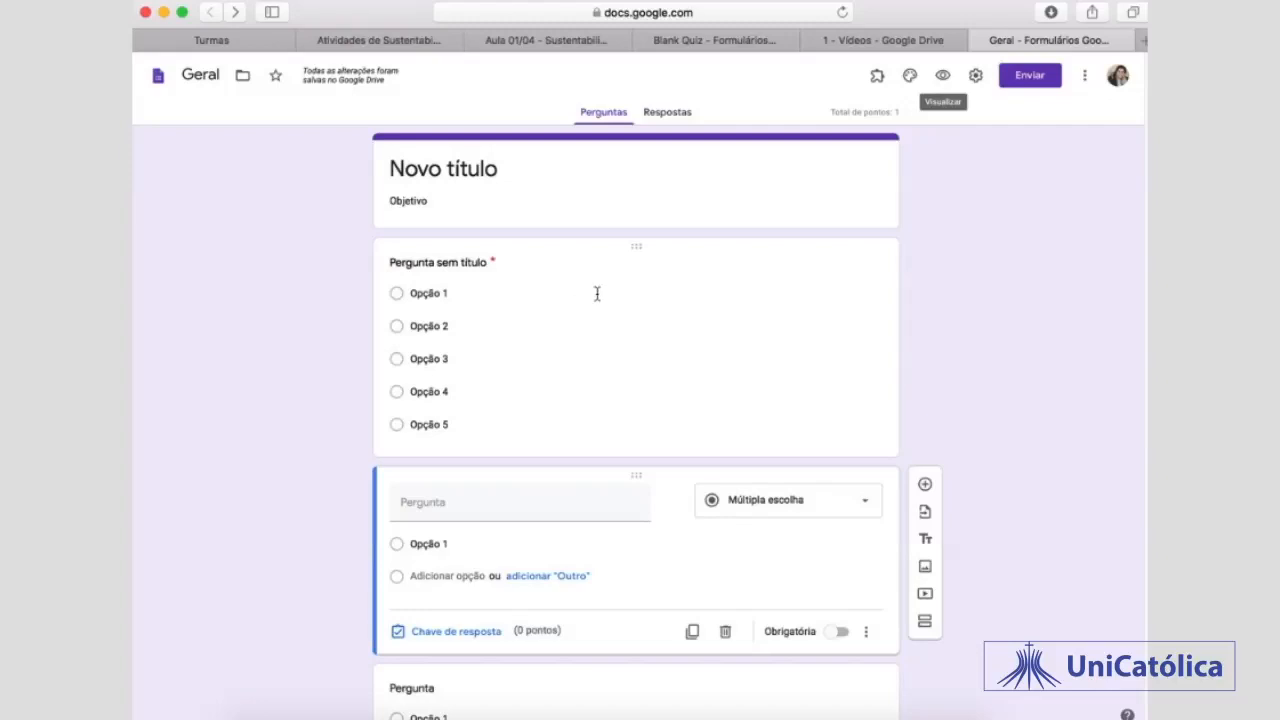
click(976, 78)
click(785, 142)
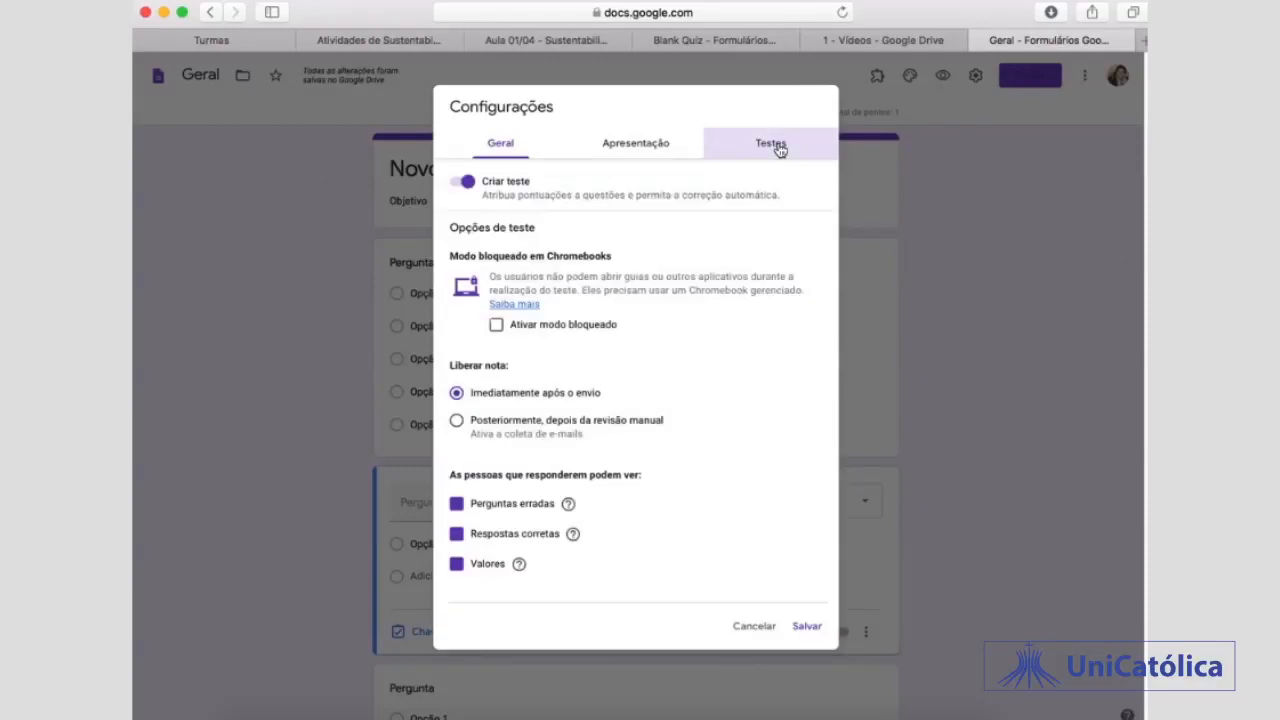
click(810, 627)
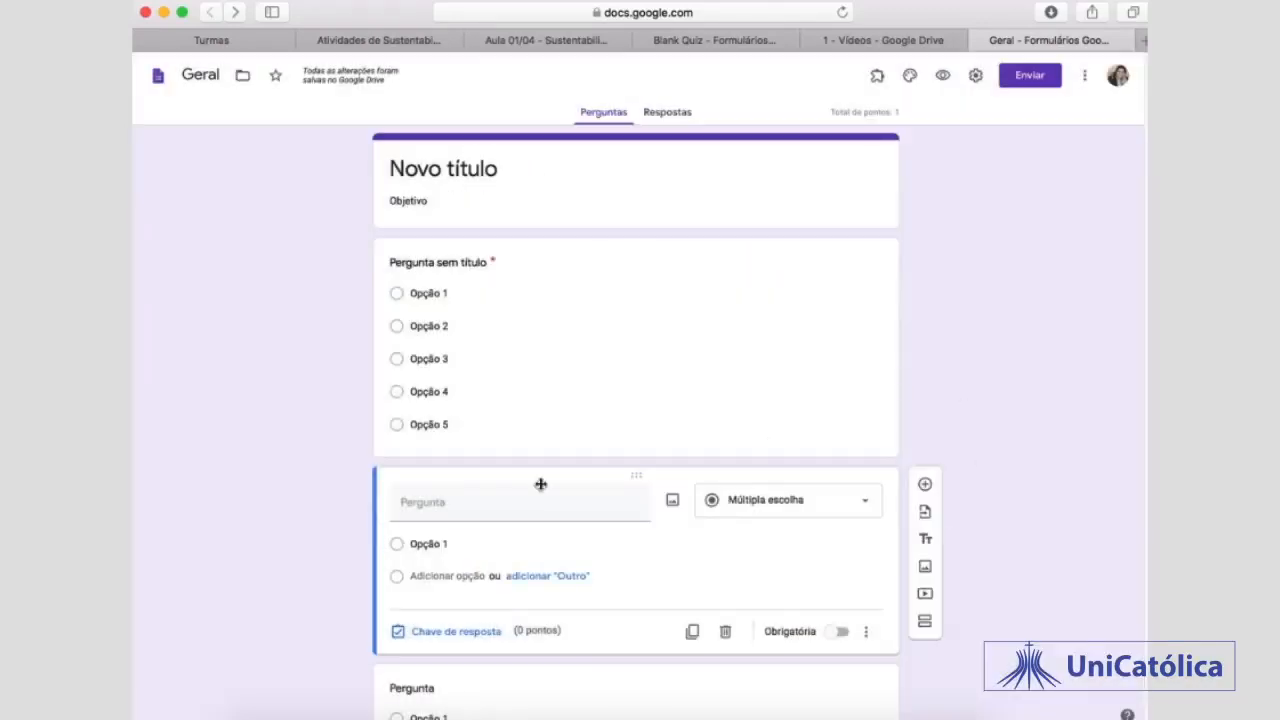
click(531, 448)
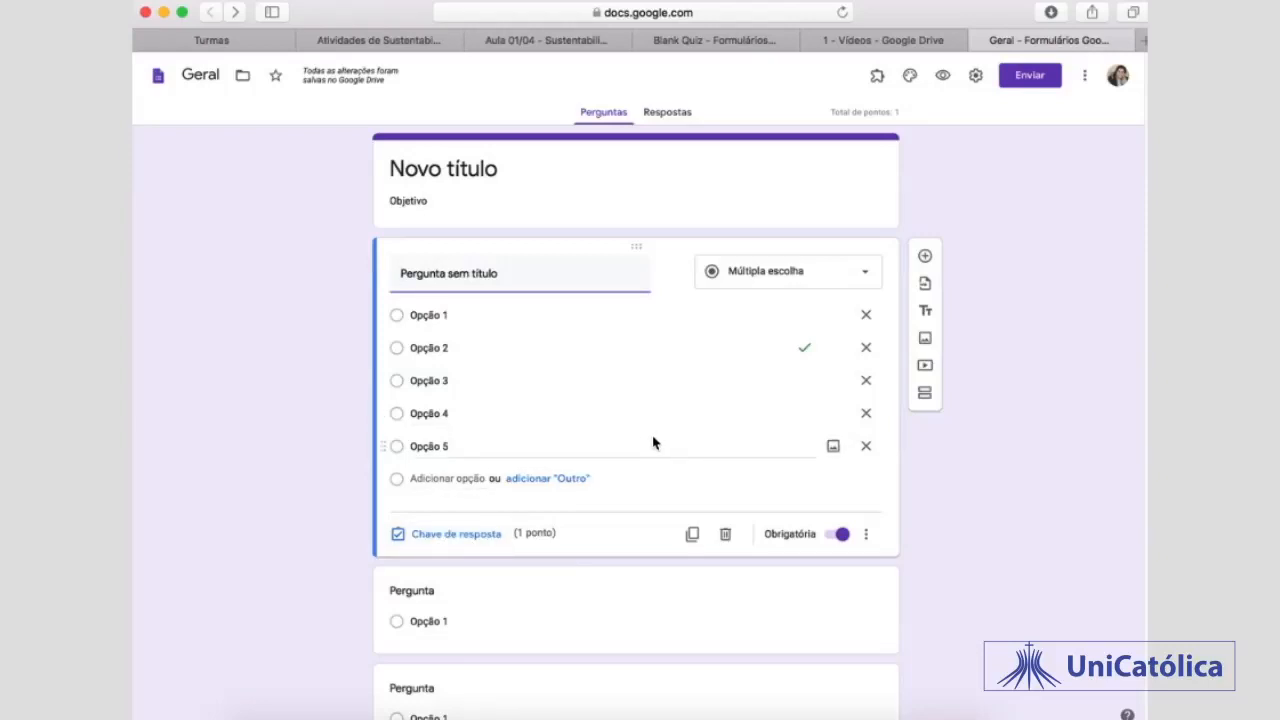
click(983, 196)
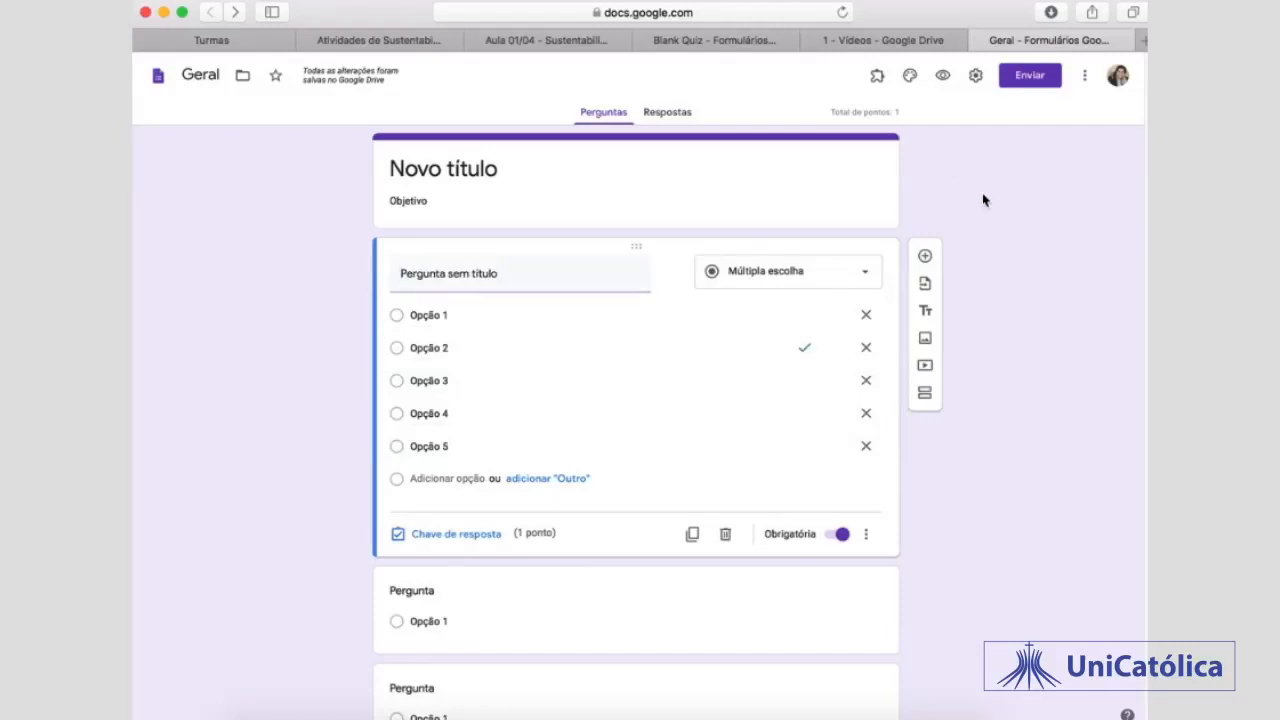
click(901, 0)
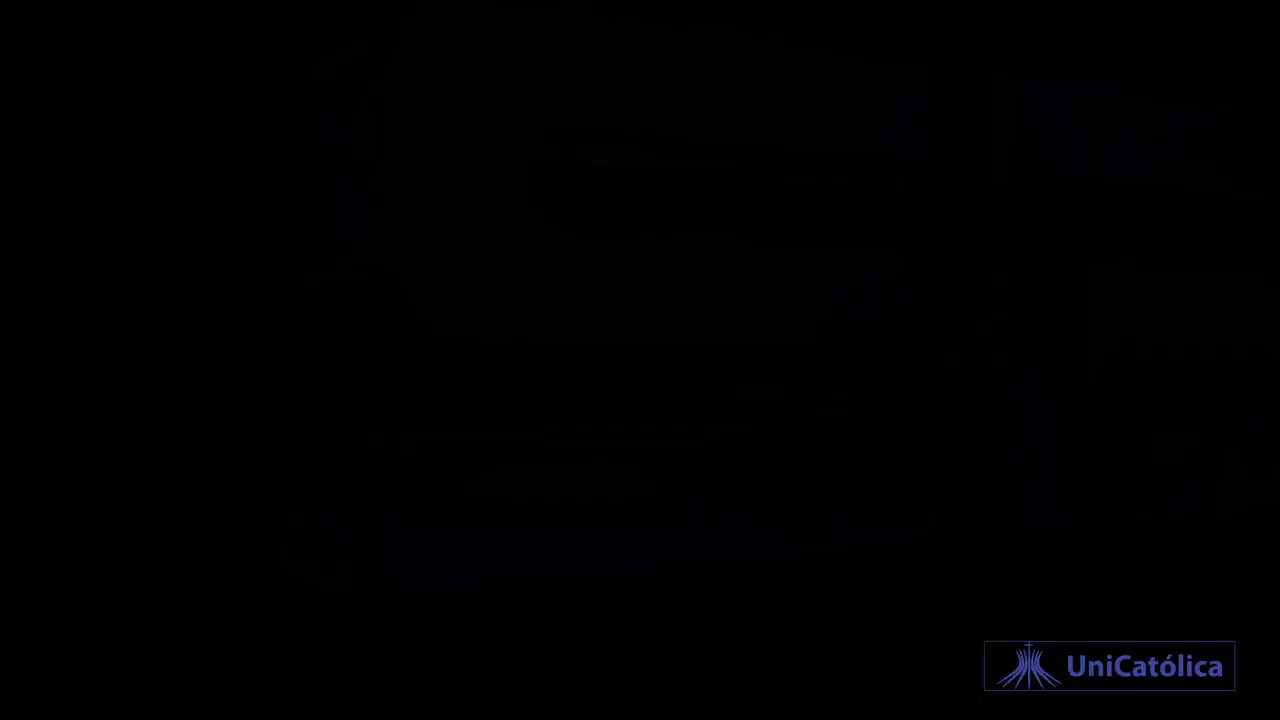